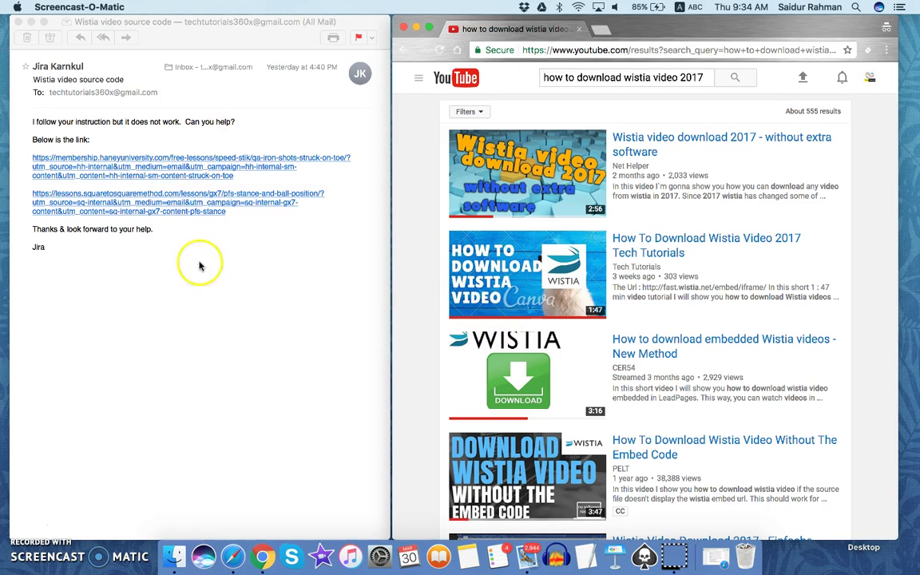
Load the first emailed lesson link, 'Q&A - Iron Shots Struck On Toe', in a new incognito tab.
{"action": "right_click", "coordinate": [187, 174]}
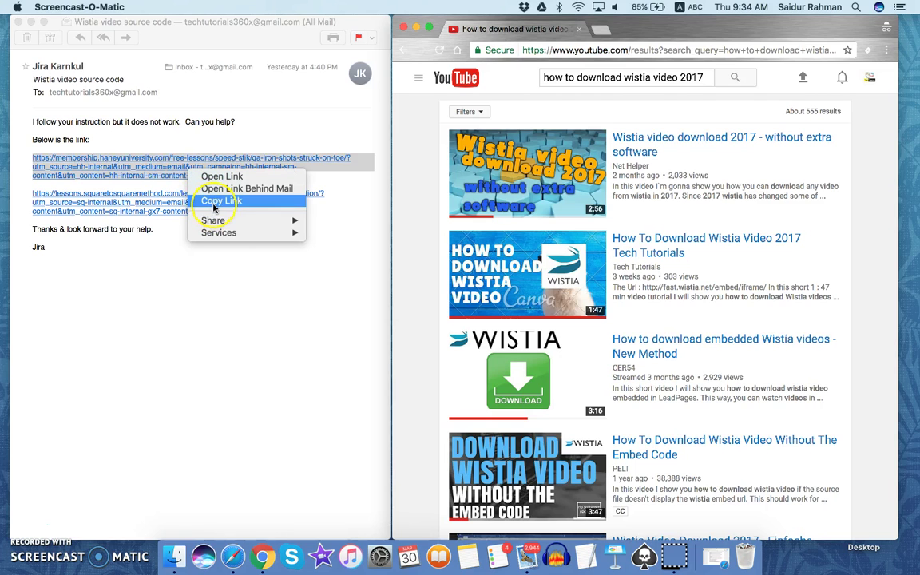
{"action": "left_click", "coordinate": [214, 201]}
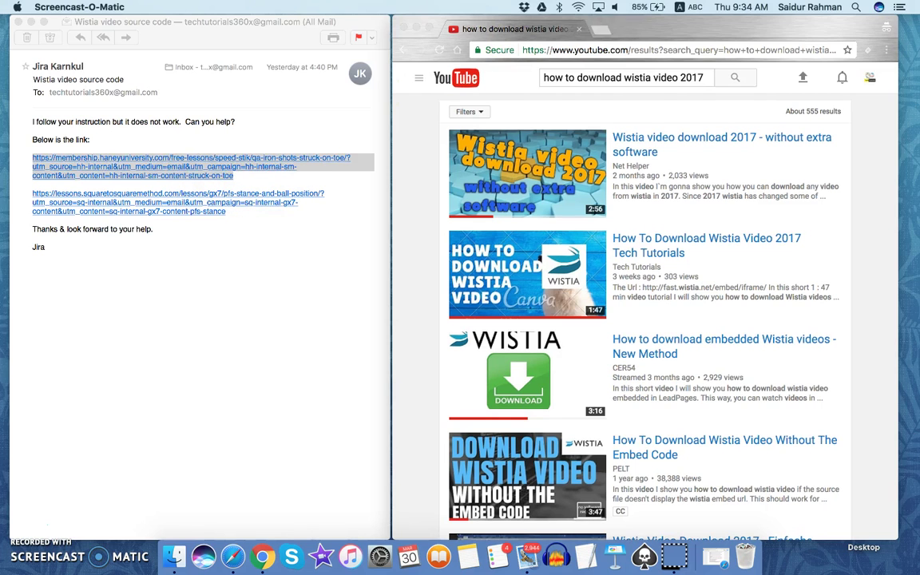
{"action": "left_click", "coordinate": [597, 34]}
{"action": "left_click", "coordinate": [598, 30]}
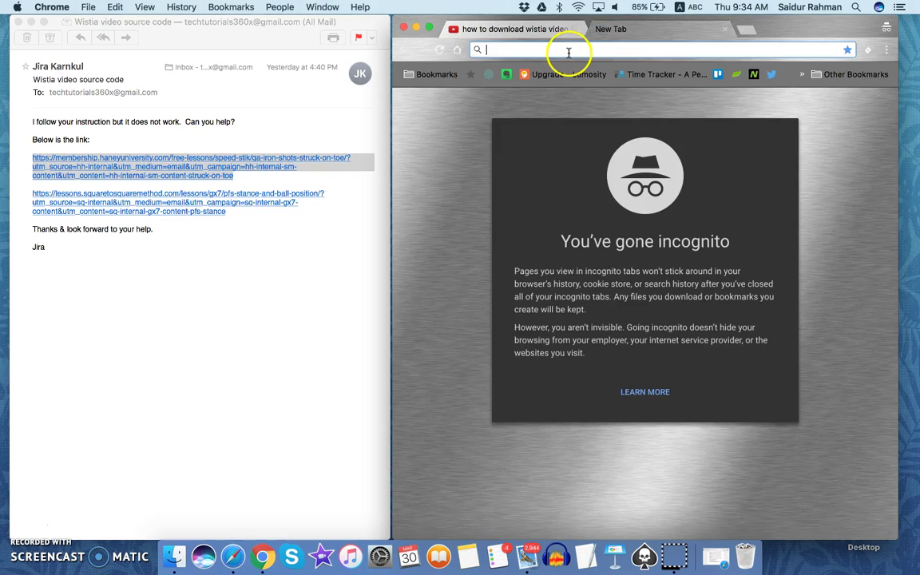
{"action": "right_click", "coordinate": [569, 52]}
{"action": "left_click", "coordinate": [591, 95]}
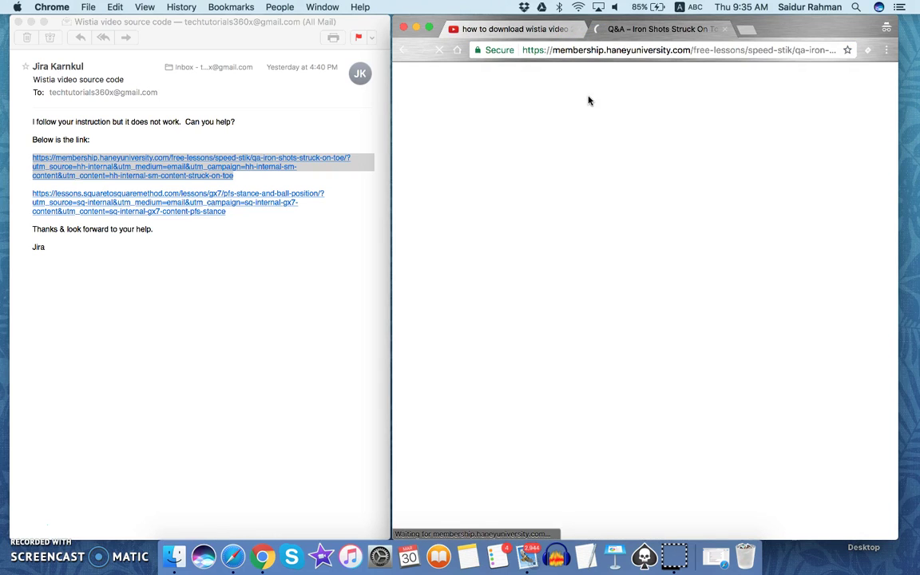
{"action": "left_click", "coordinate": [542, 281]}
{"action": "left_click", "coordinate": [495, 29]}
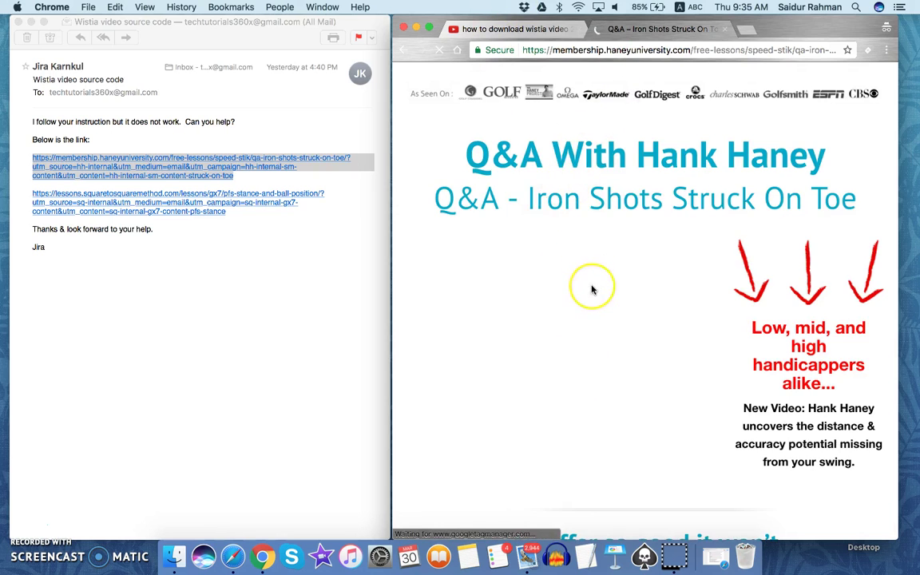
{"action": "scroll", "coordinate": [591, 288], "scroll_direction": "down", "scroll_amount": 2}
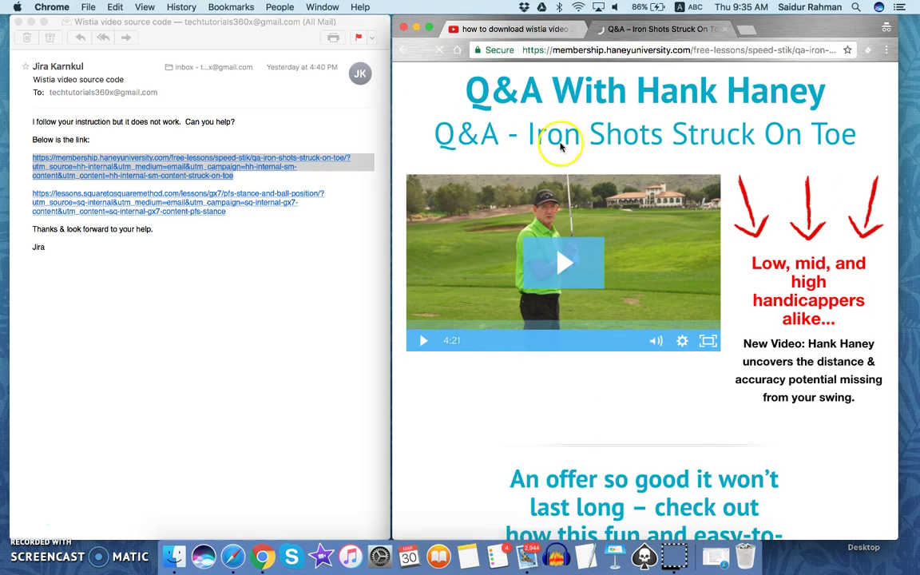
{"action": "scroll", "coordinate": [550, 204], "scroll_direction": "down", "scroll_amount": 4}
{"action": "scroll", "coordinate": [549, 206], "scroll_direction": "up", "scroll_amount": 5}
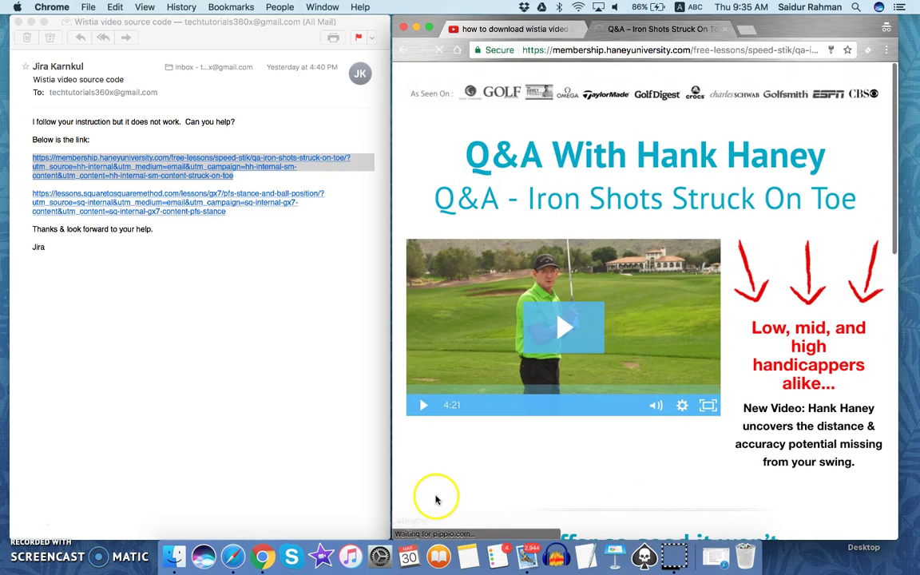
{"action": "scroll", "coordinate": [435, 497], "scroll_direction": "down", "scroll_amount": 4}
View the lesson page's source and search it for 'wistia' to find media ID suug9s867z.
{"action": "right_click", "coordinate": [450, 393]}
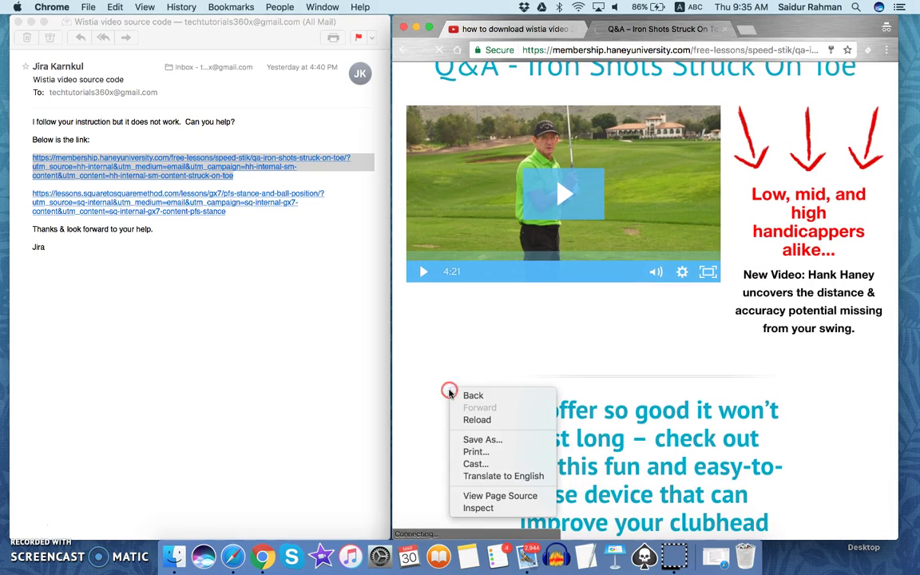
{"action": "left_click", "coordinate": [467, 497]}
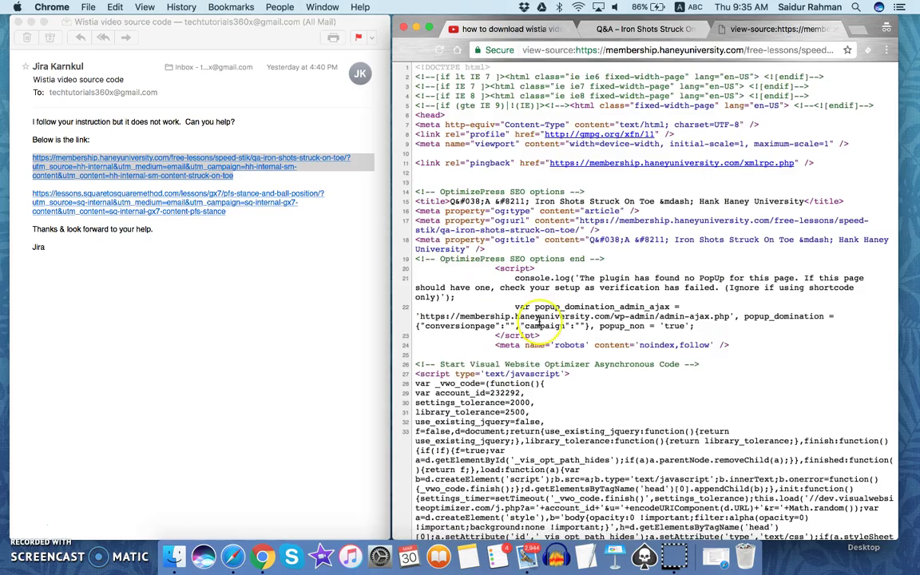
{"action": "scroll", "coordinate": [540, 319], "scroll_direction": "down", "scroll_amount": 10}
{"action": "scroll", "coordinate": [539, 321], "scroll_direction": "up", "scroll_amount": 10}
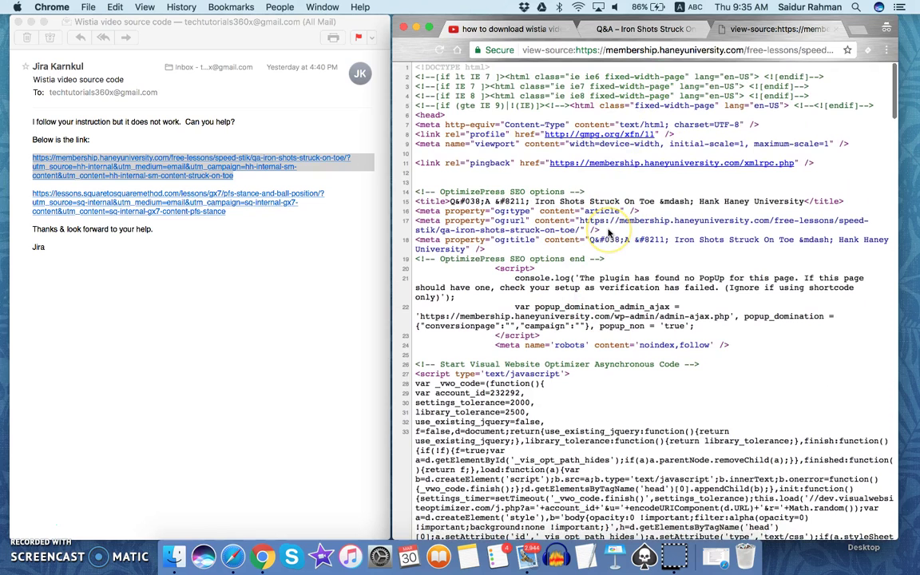
{"action": "key", "text": "super+f"}
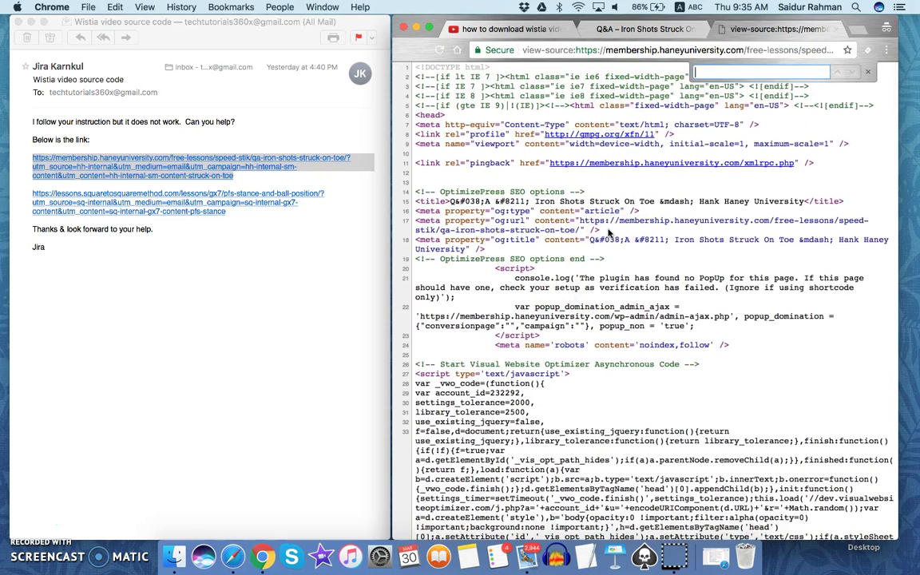
{"action": "type", "text": "wistia"}
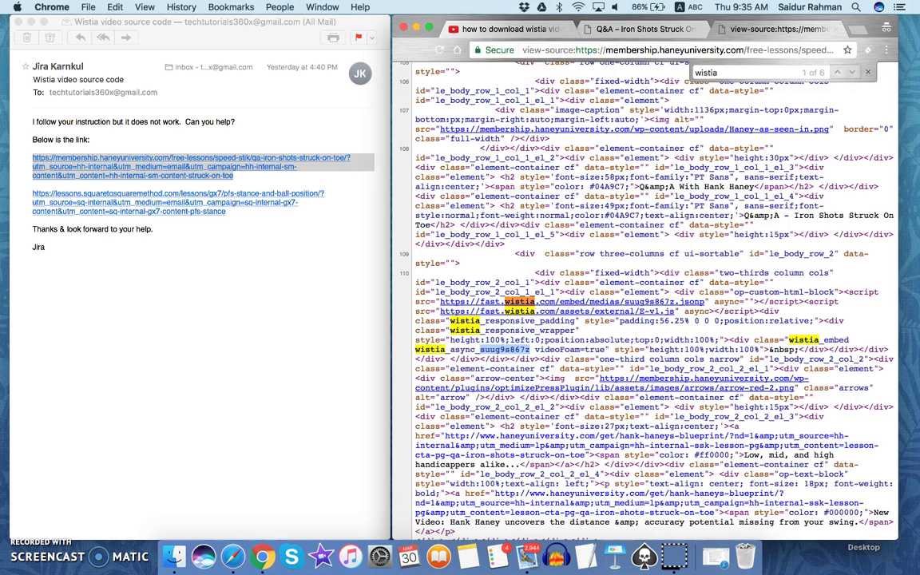
Open and pause the How To Download Wistia Video 2017 tutorial, then copy its fast.wistia.net embed link.
{"action": "left_click", "coordinate": [473, 29]}
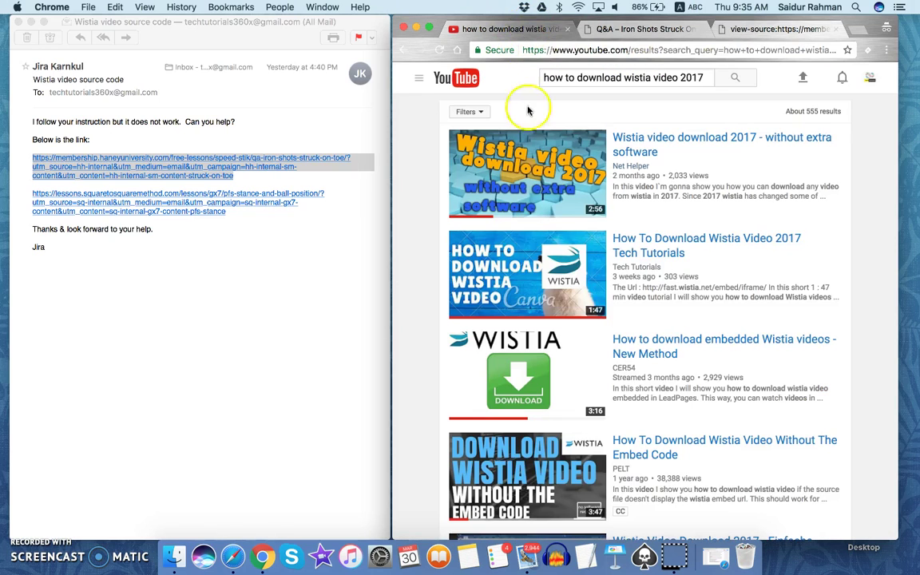
{"action": "left_click", "coordinate": [637, 240]}
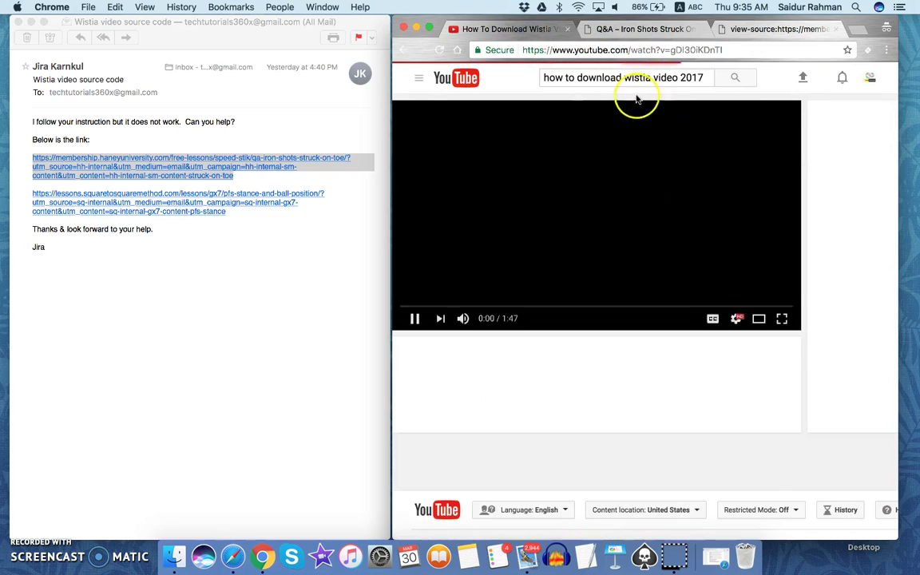
{"action": "left_click", "coordinate": [415, 317]}
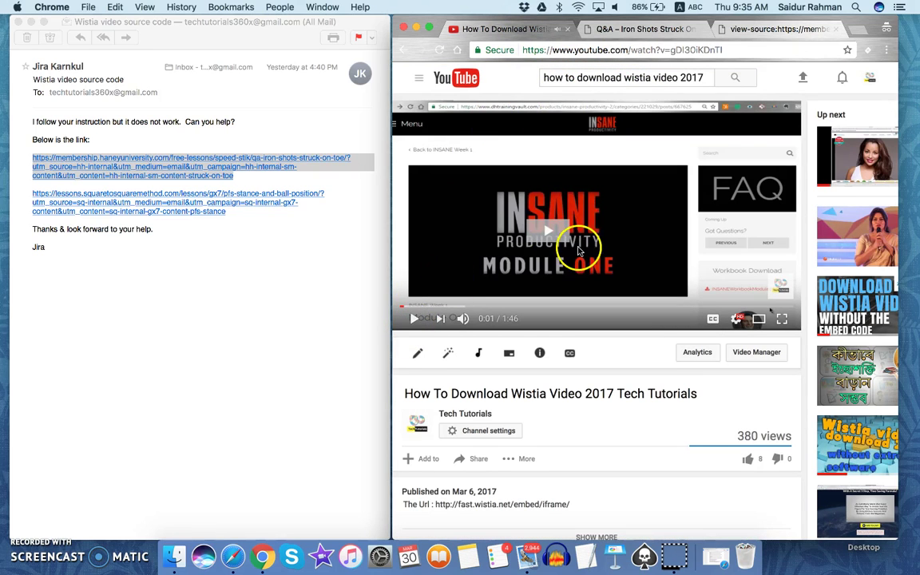
{"action": "scroll", "coordinate": [578, 252], "scroll_direction": "down", "scroll_amount": 3}
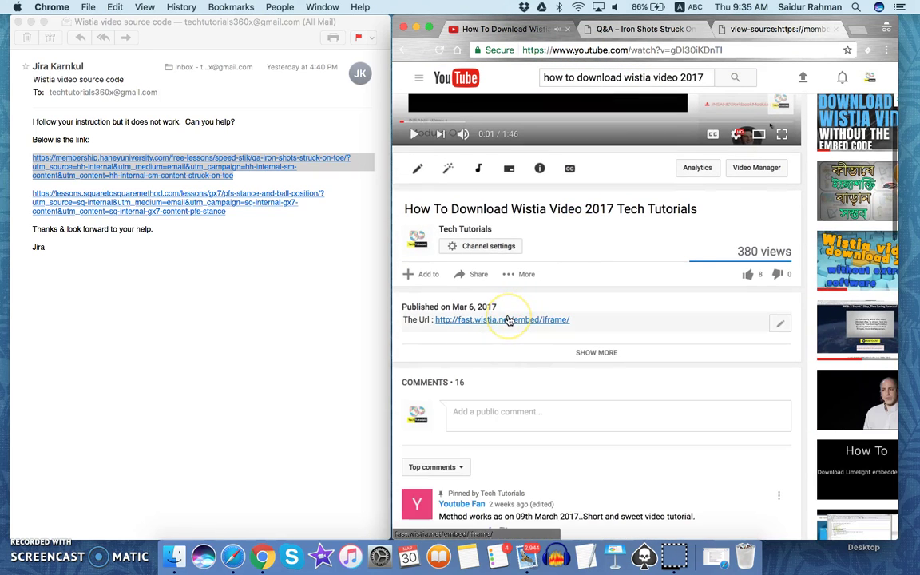
{"action": "right_click", "coordinate": [508, 320]}
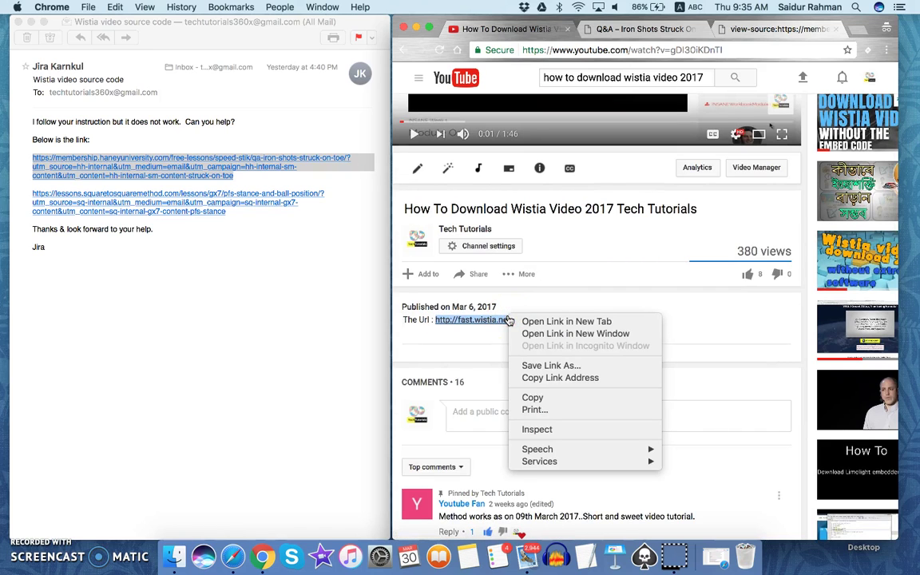
{"action": "left_click", "coordinate": [564, 377]}
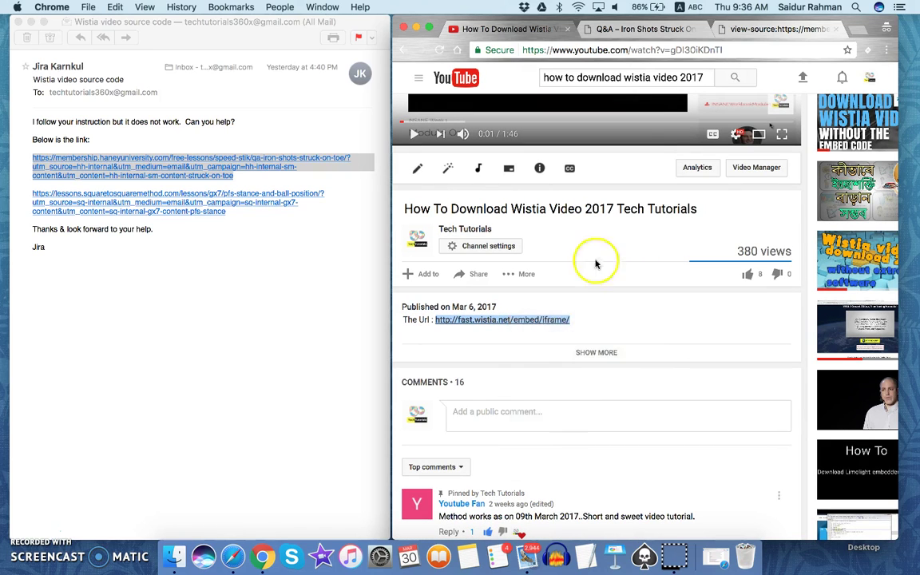
Paste the fast.wistia.net/embed/iframe/ URL into a new incognito tab and select video ID suug9s867z in the source.
{"action": "left_click", "coordinate": [852, 32]}
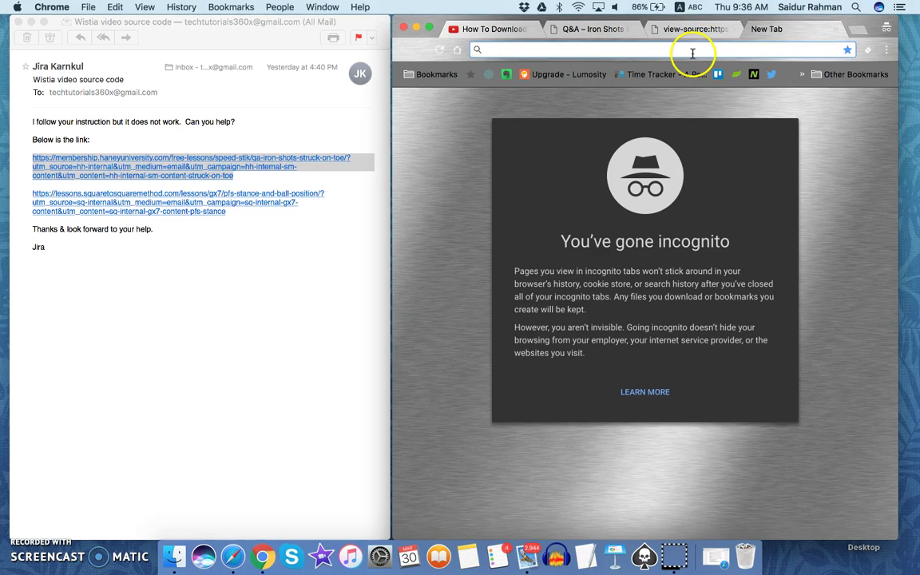
{"action": "right_click", "coordinate": [692, 53]}
{"action": "left_click", "coordinate": [715, 86]}
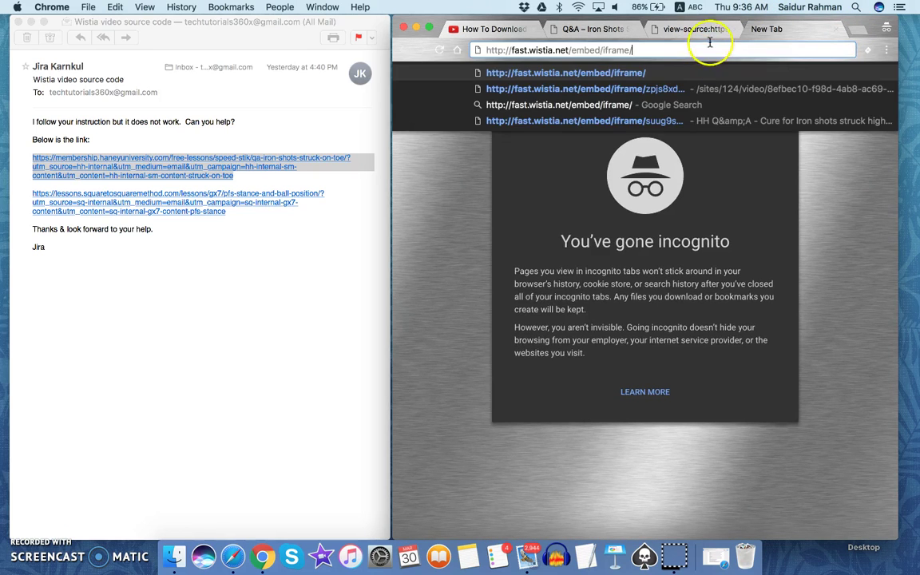
{"action": "left_click", "coordinate": [648, 22]}
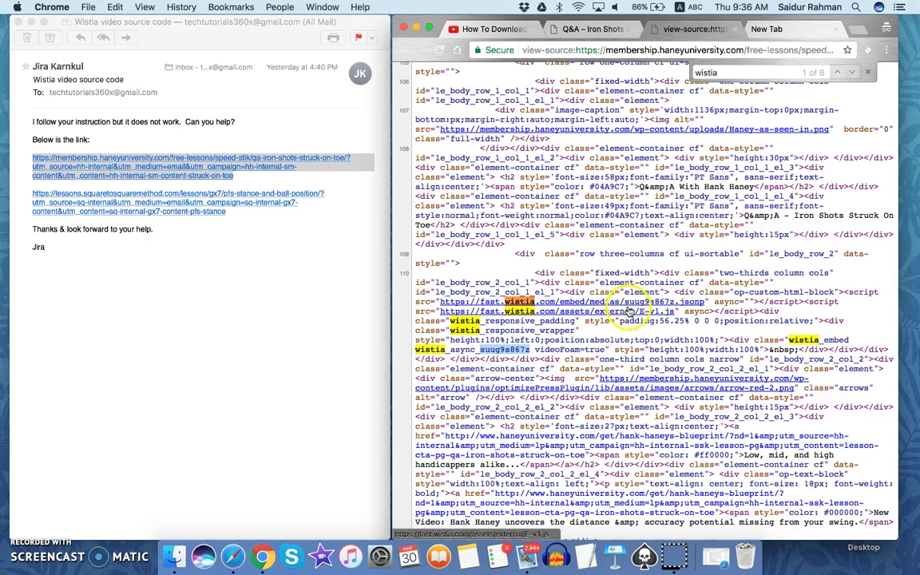
{"action": "left_click", "coordinate": [479, 349]}
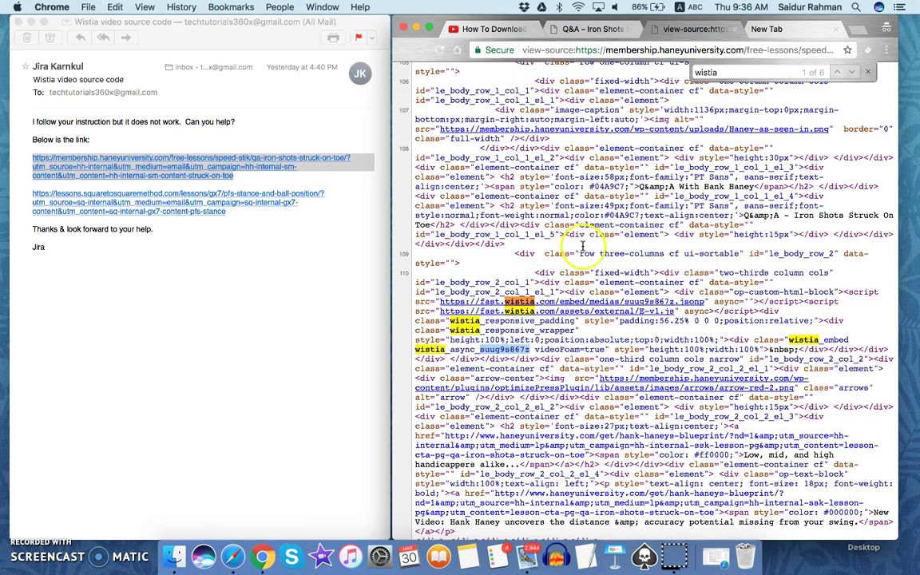
Load fast.wistia.net/embed/iframe/suug9s867z and play the golf lesson video.
{"action": "left_click", "coordinate": [798, 29]}
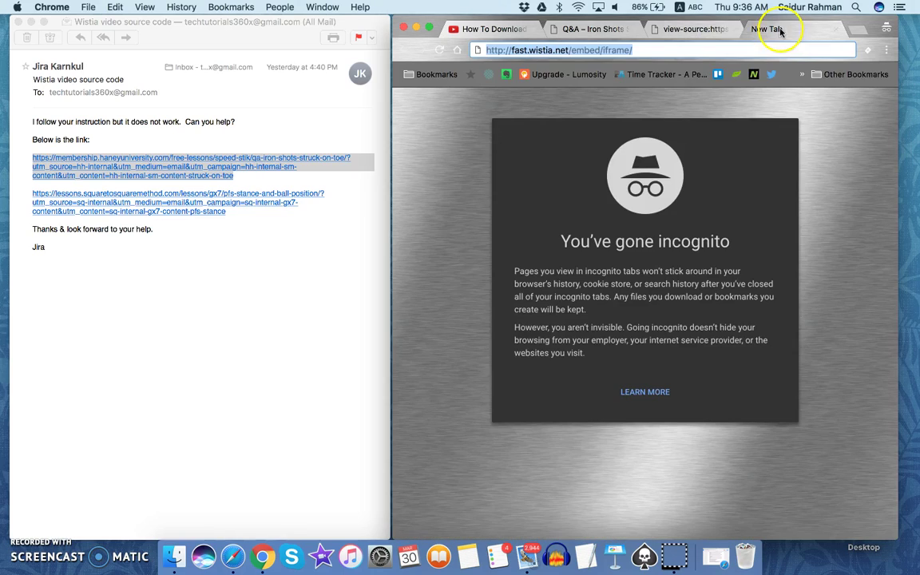
{"action": "left_click", "coordinate": [688, 52]}
{"action": "key", "text": "super+v"}
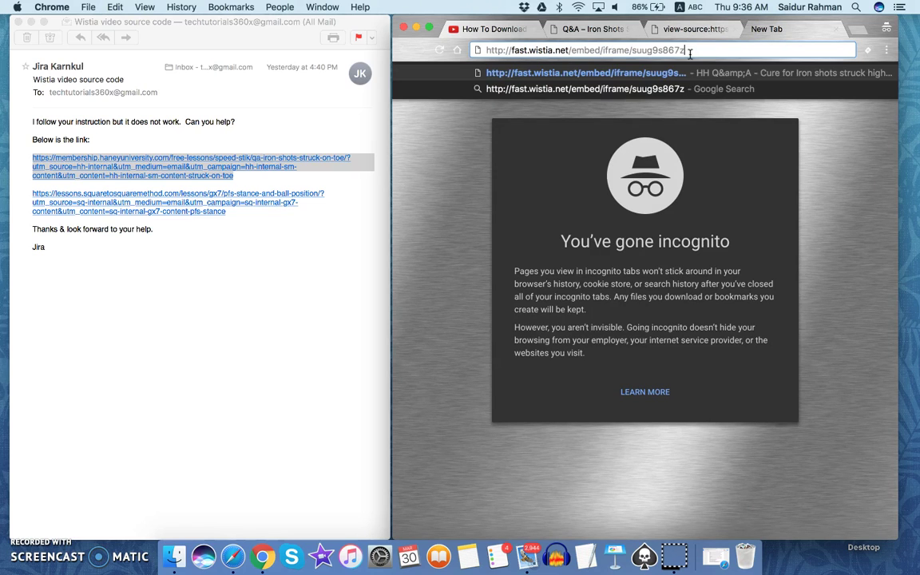
{"action": "left_click", "coordinate": [834, 121]}
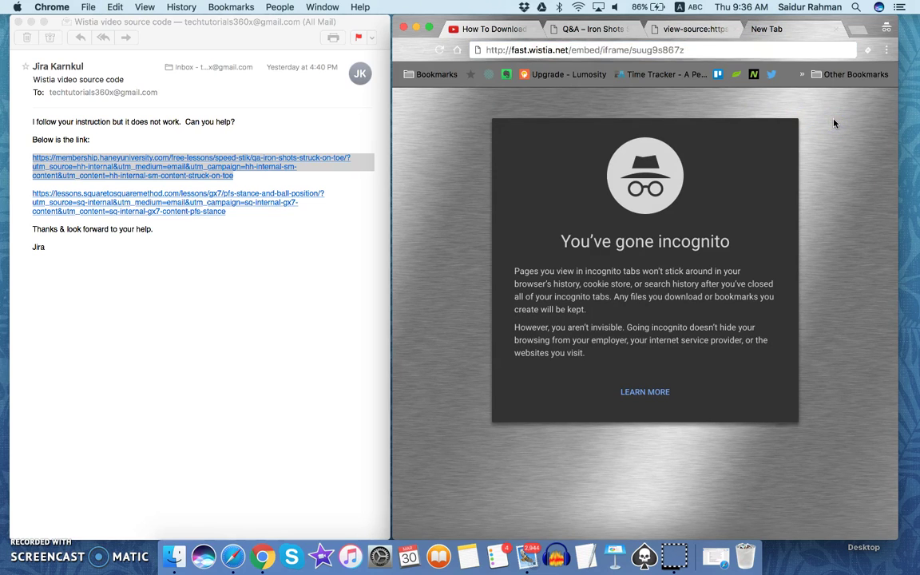
{"action": "left_click", "coordinate": [753, 49]}
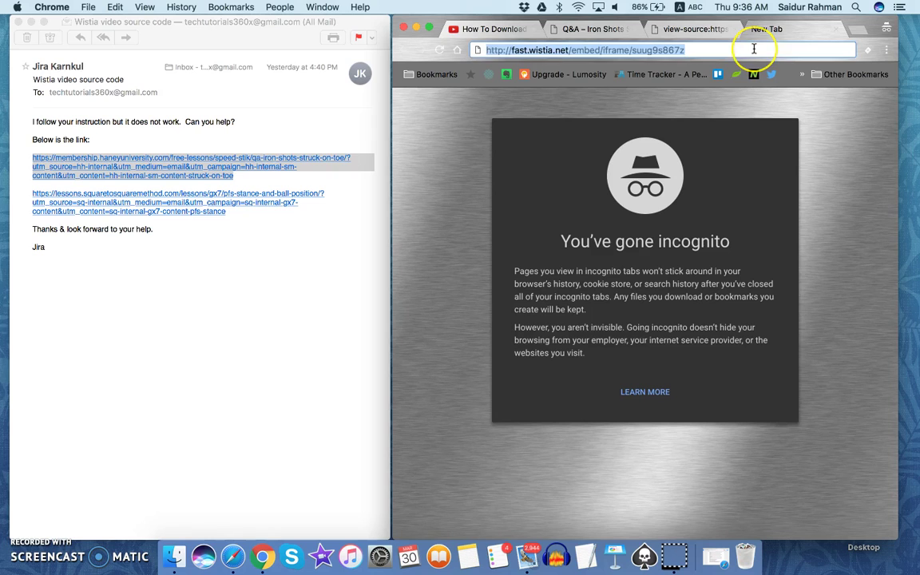
{"action": "key", "text": "Return"}
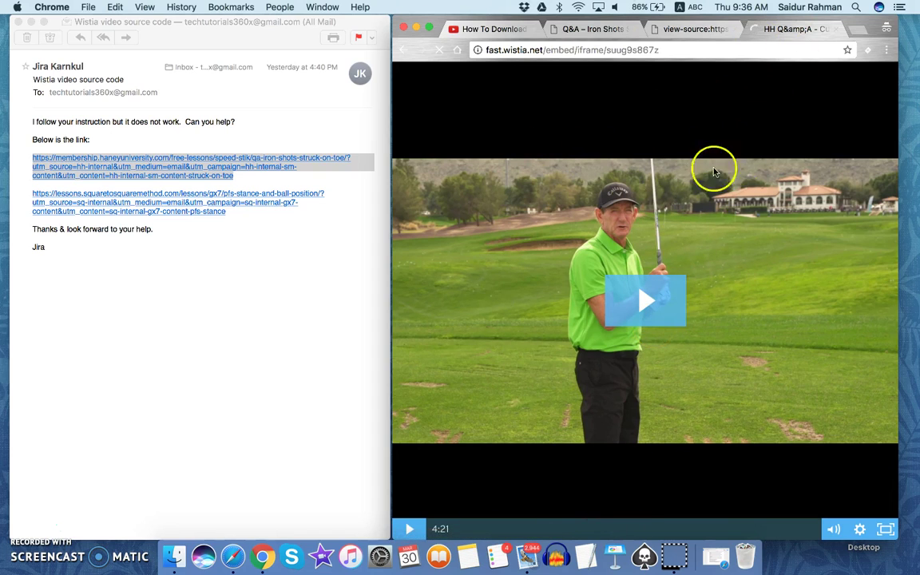
{"action": "left_click", "coordinate": [737, 155]}
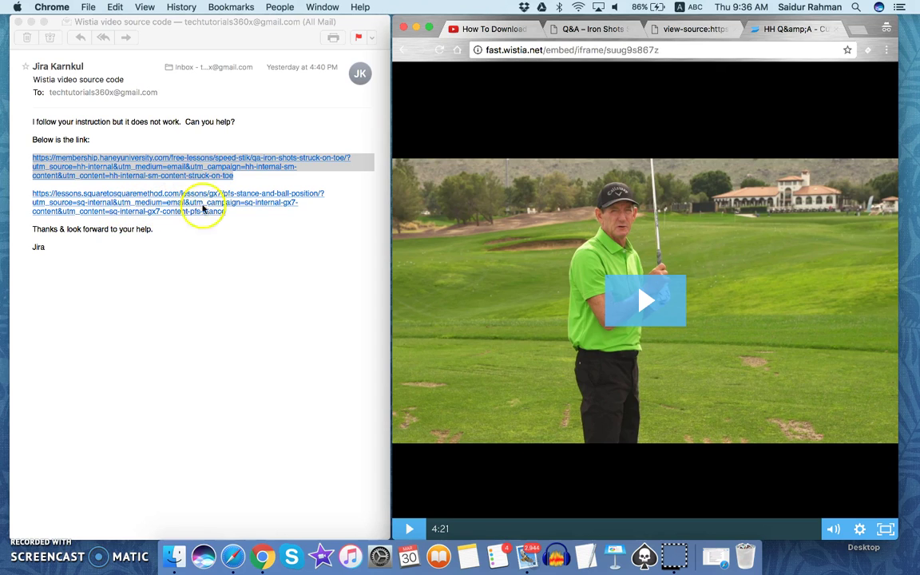
Copy the second emailed lesson link from Mail and load it in the Chrome tab.
{"action": "left_click", "coordinate": [857, 33]}
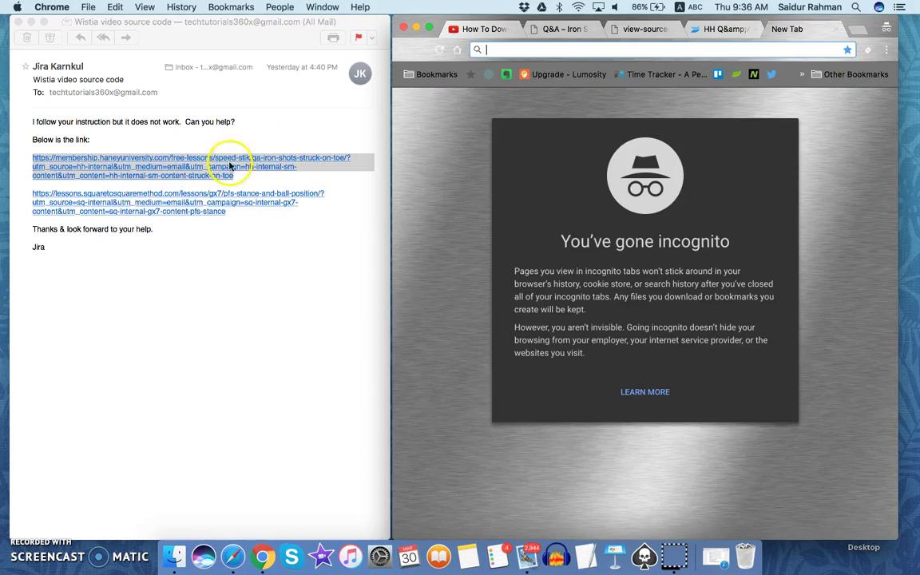
{"action": "left_click", "coordinate": [246, 281]}
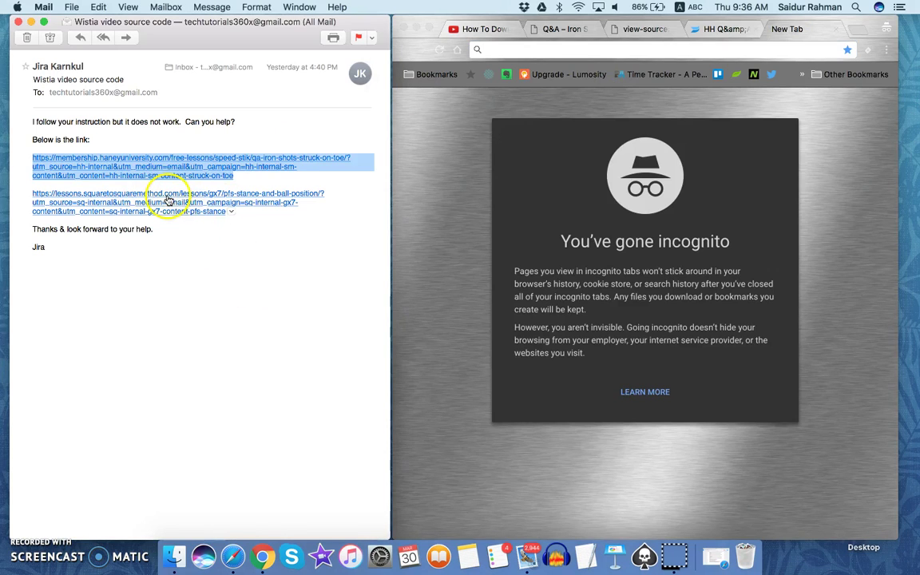
{"action": "right_click", "coordinate": [169, 201]}
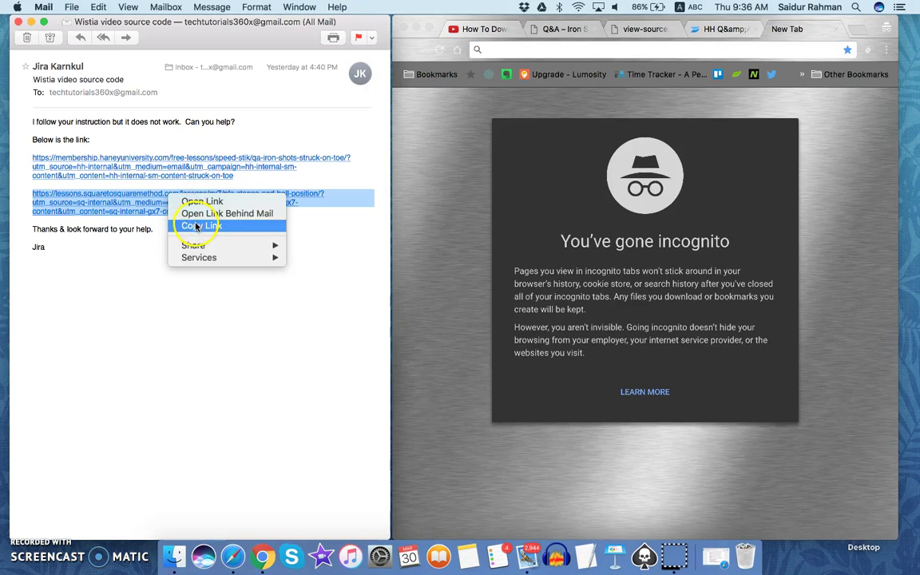
{"action": "left_click", "coordinate": [196, 226]}
{"action": "left_click", "coordinate": [716, 47]}
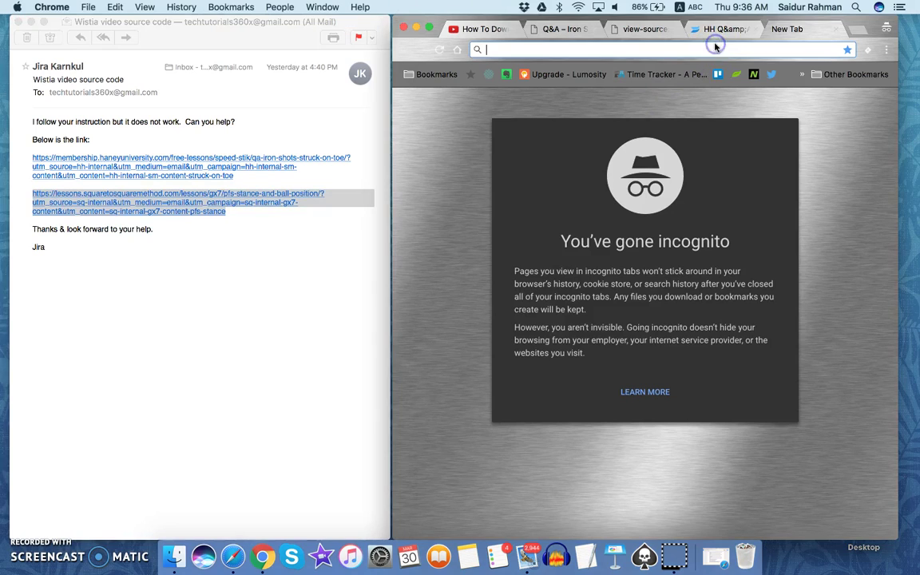
{"action": "right_click", "coordinate": [716, 47]}
{"action": "left_click", "coordinate": [742, 86]}
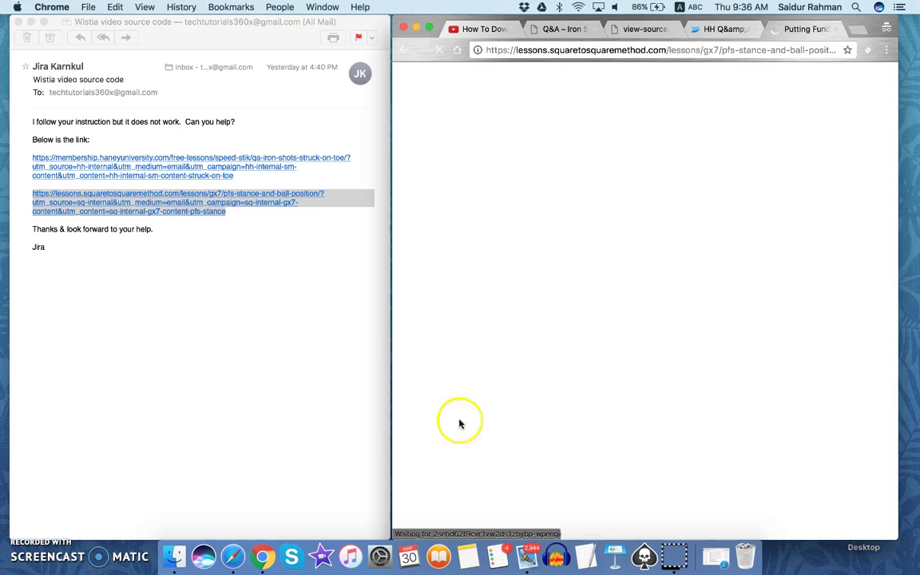
Scroll through the Putting Fundamentals Series – Stance and Ball Position page and its 6:23 video.
{"action": "scroll", "coordinate": [502, 303], "scroll_direction": "down", "scroll_amount": 5}
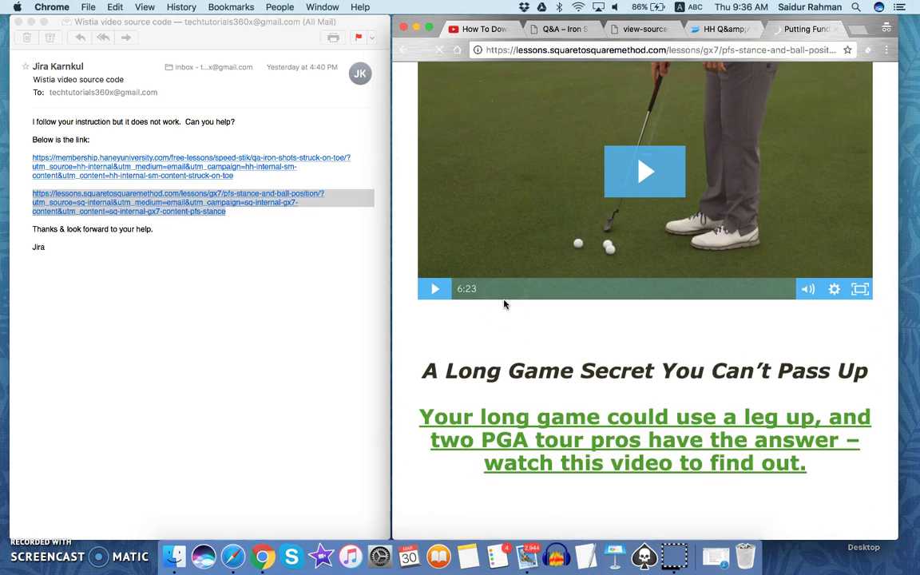
{"action": "left_click", "coordinate": [416, 339]}
{"action": "right_click", "coordinate": [416, 338]}
{"action": "left_click", "coordinate": [599, 323]}
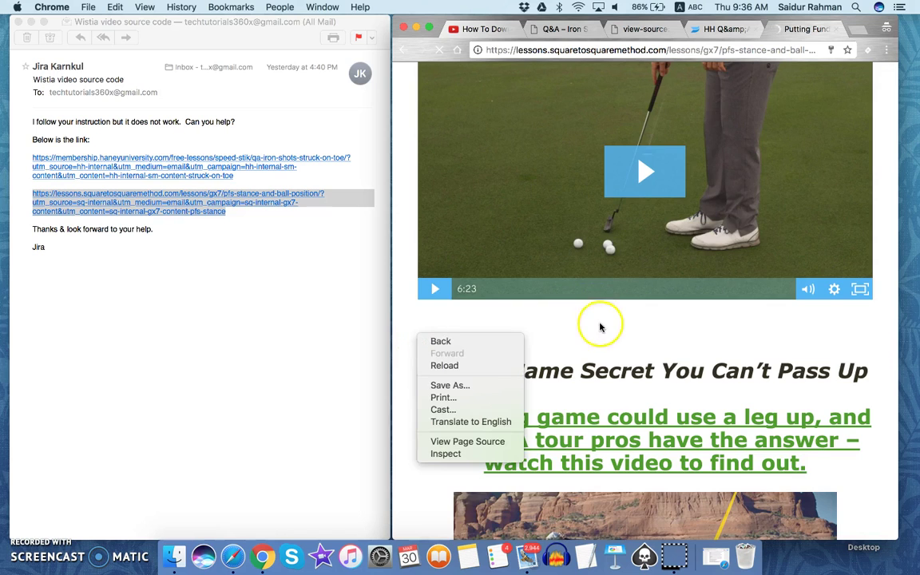
{"action": "scroll", "coordinate": [599, 323], "scroll_direction": "down", "scroll_amount": 6}
{"action": "scroll", "coordinate": [407, 240], "scroll_direction": "up", "scroll_amount": 8}
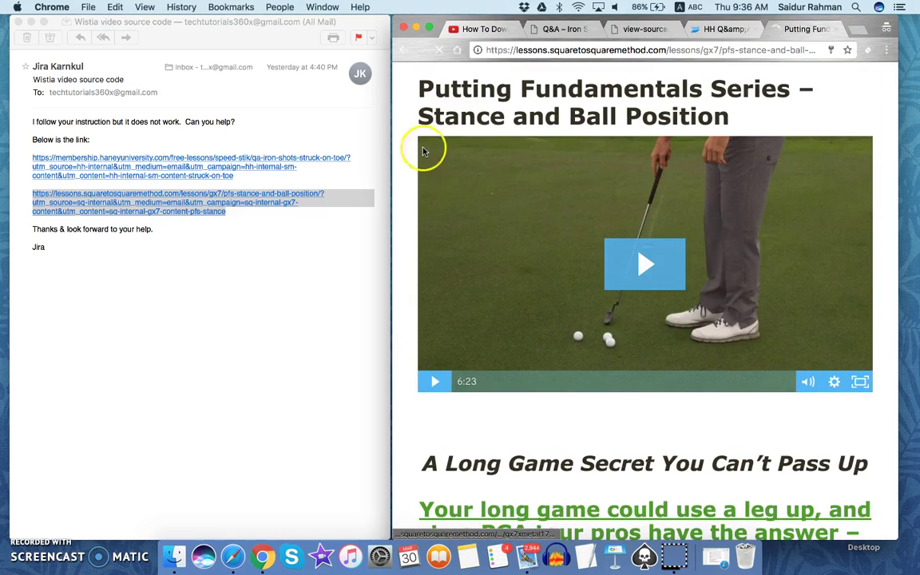
View the page source, search 'wistia', and select video ID e0n89w9mvo on line 63.
{"action": "right_click", "coordinate": [405, 127]}
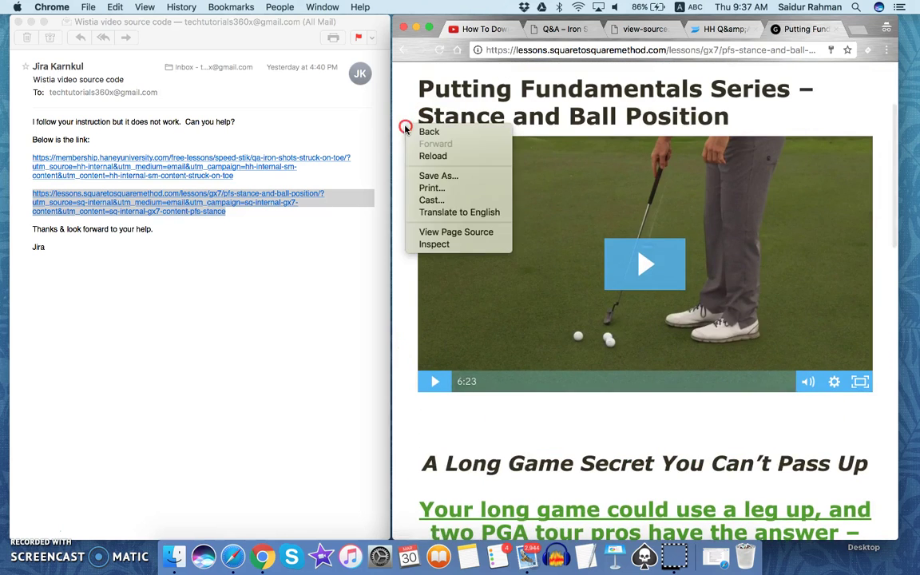
{"action": "left_click", "coordinate": [423, 232]}
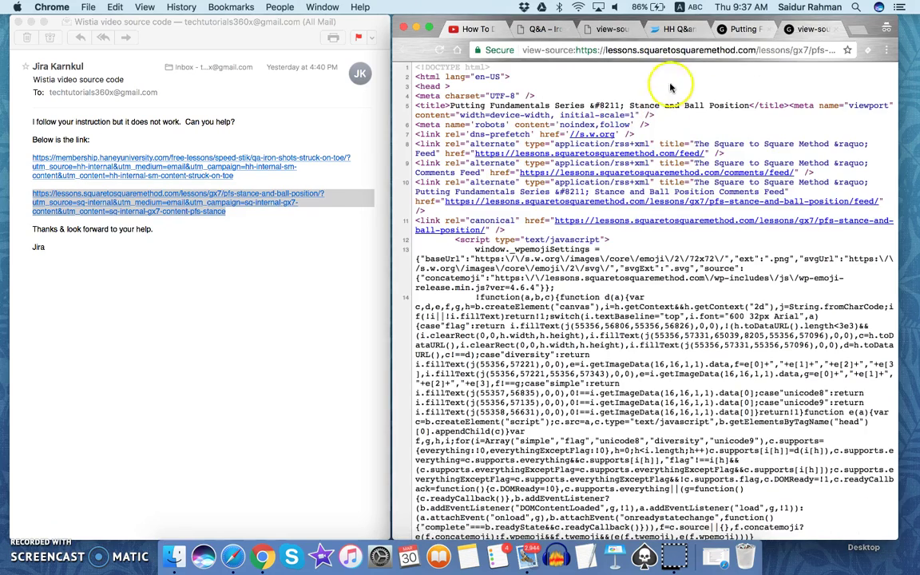
{"action": "key", "text": "super+f"}
{"action": "type", "text": "wistia"}
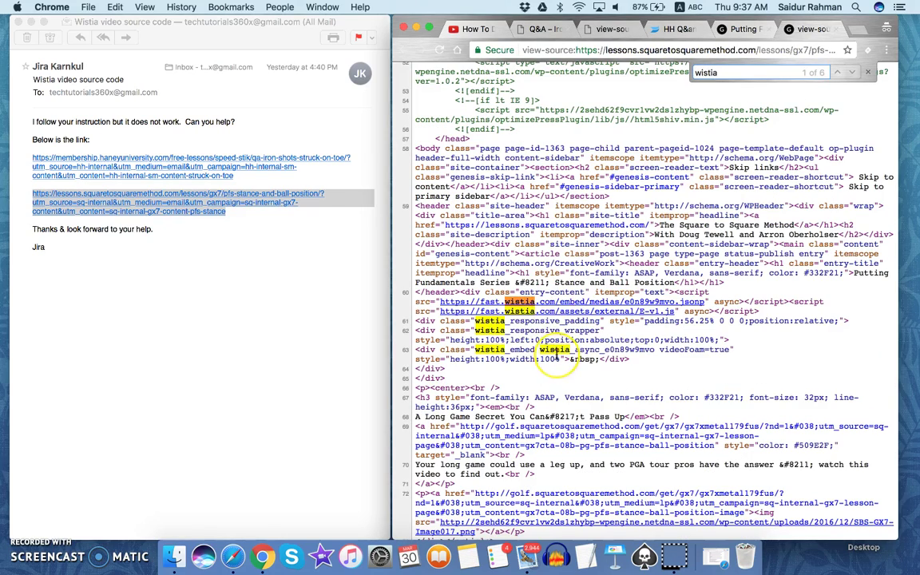
{"action": "scroll", "coordinate": [552, 352], "scroll_direction": "down", "scroll_amount": 3}
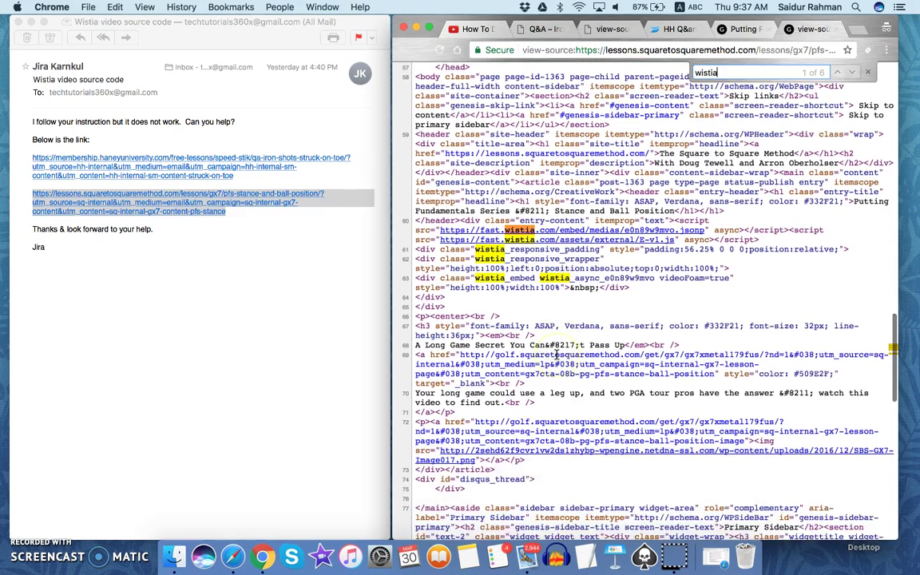
{"action": "scroll", "coordinate": [556, 354], "scroll_direction": "down", "scroll_amount": 1}
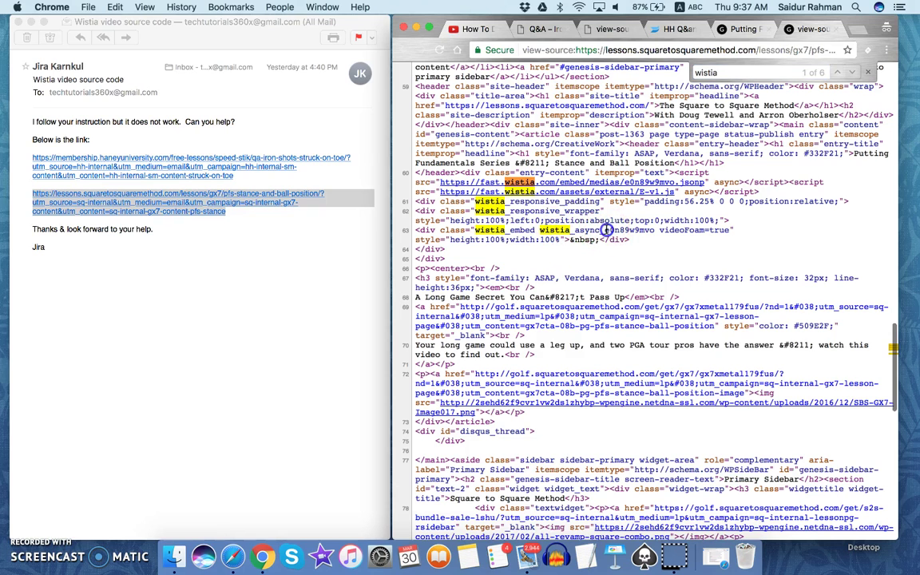
{"action": "left_click_drag", "start_coordinate": [604, 231], "coordinate": [655, 229]}
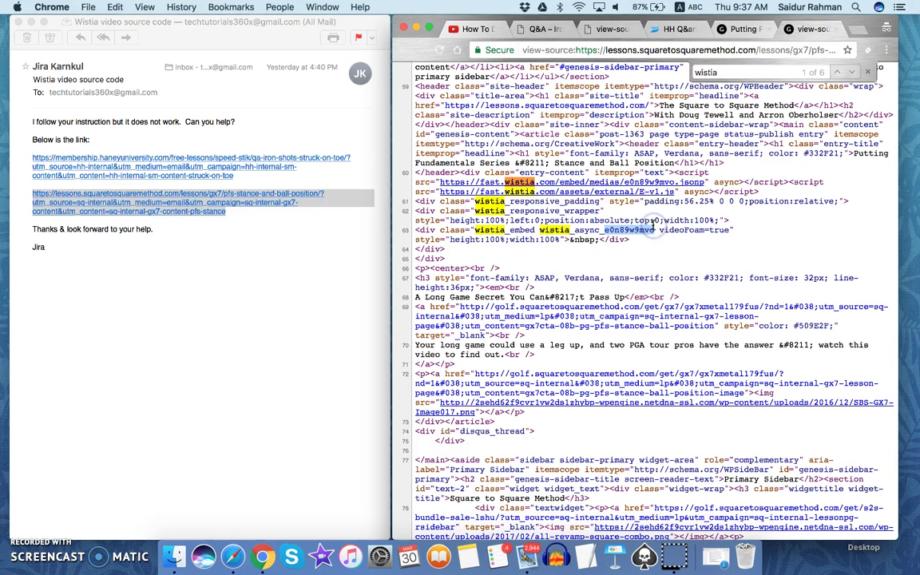
In a new incognito tab, recall the earlier fast.wistia.net/embed/iframe address from the suggestions.
{"action": "left_click", "coordinate": [858, 32]}
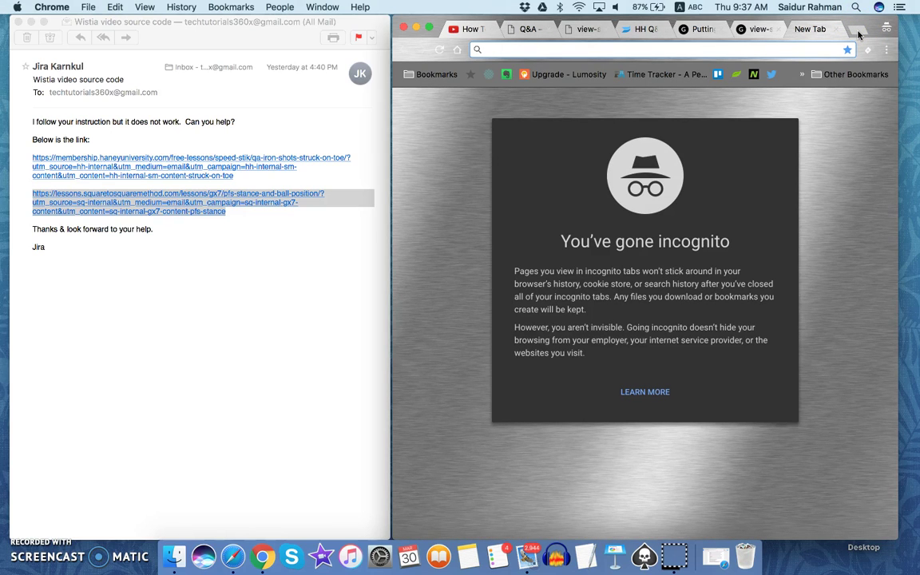
{"action": "type", "text": "eb"}
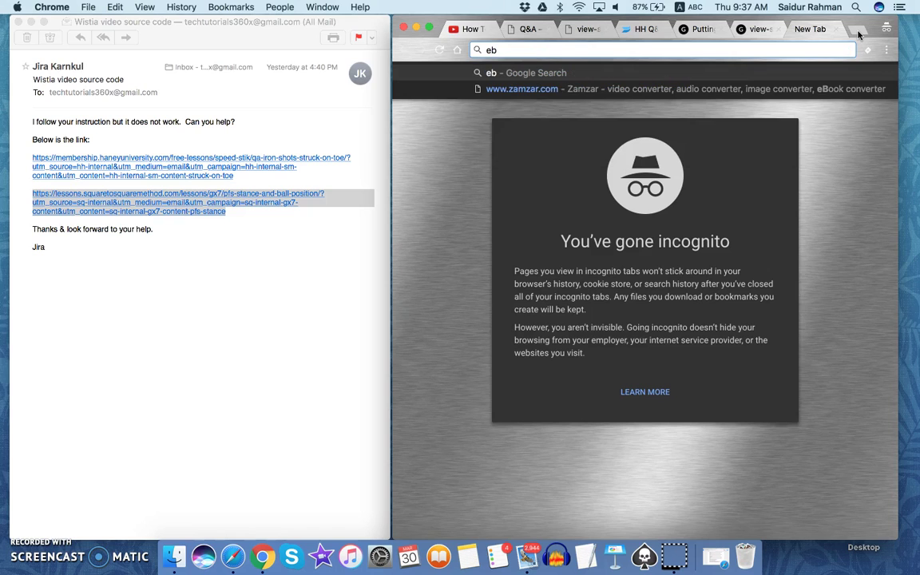
{"action": "type", "text": "b"}
{"action": "key", "text": "BackSpace"}
{"action": "key", "text": "BackSpace"}
{"action": "type", "text": "ma"}
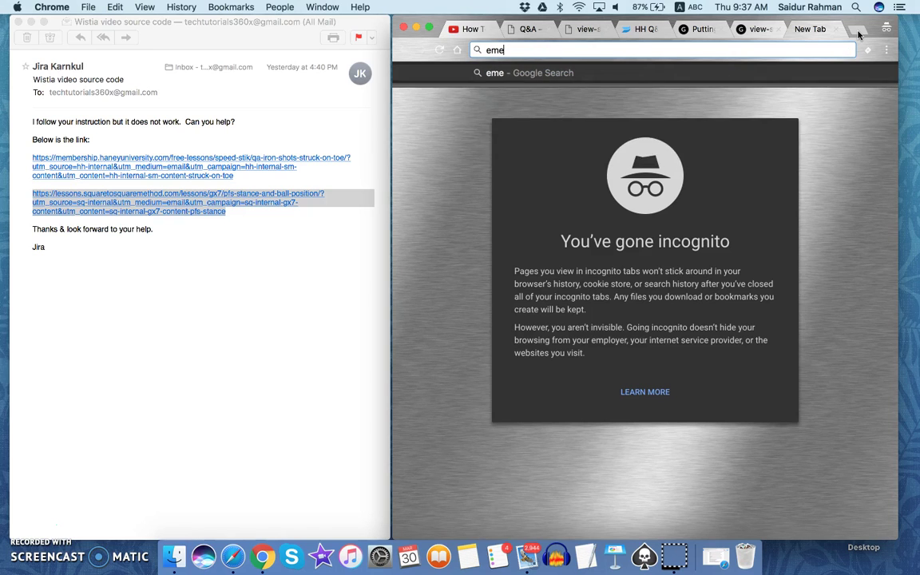
{"action": "key", "text": "BackSpace"}
{"action": "key", "text": "BackSpace"}
{"action": "type", "text": "b"}
{"action": "key", "text": "BackSpace"}
{"action": "type", "text": "mbe"}
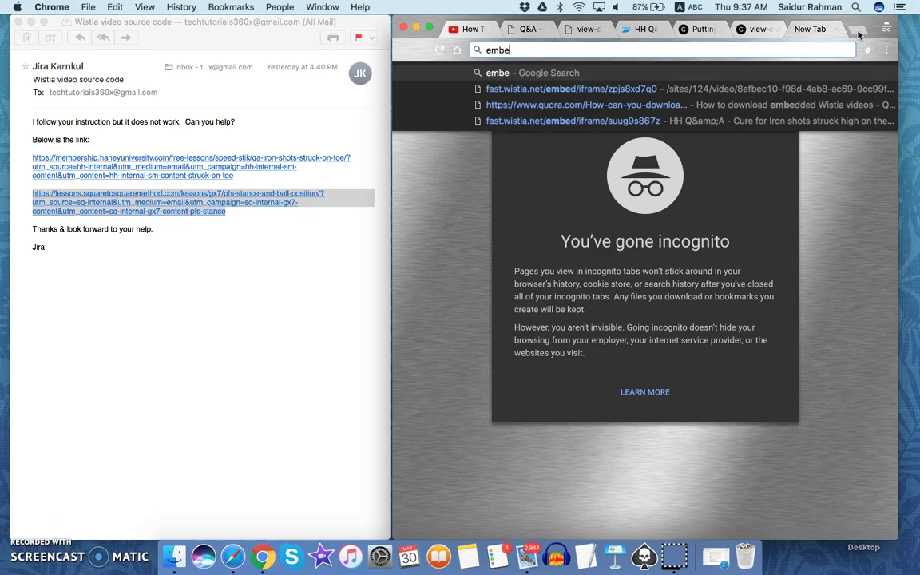
{"action": "key", "text": "Down"}
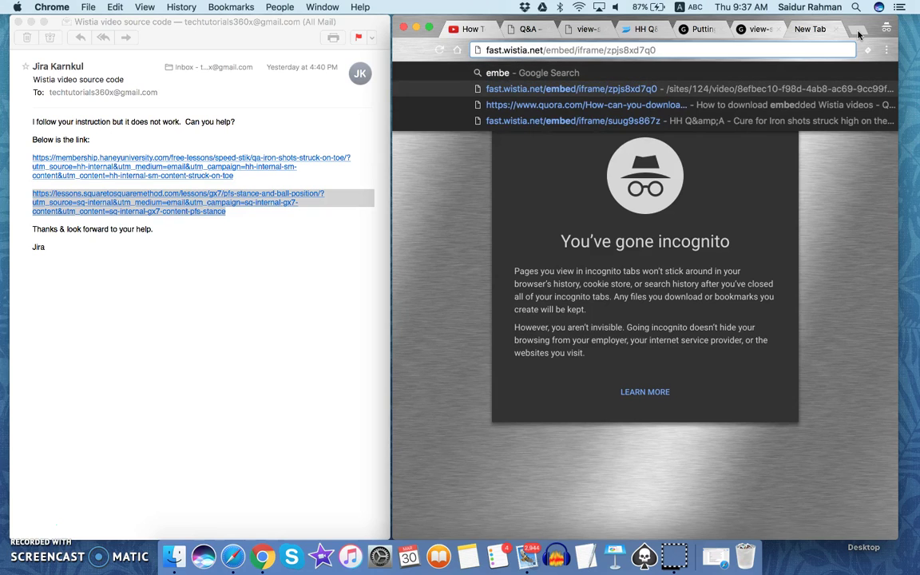
Replace the video ID with e0n89w9mvo, load the embed player, and select the URL.
{"action": "key", "text": "BackSpace"}
{"action": "key", "text": "BackSpace"}
{"action": "key", "text": "BackSpace"}
{"action": "key", "text": "BackSpace"}
{"action": "key", "text": "BackSpace"}
{"action": "key", "text": "BackSpace"}
{"action": "key", "text": "BackSpace"}
{"action": "key", "text": "BackSpace"}
{"action": "key", "text": "BackSpace"}
{"action": "key", "text": "BackSpace"}
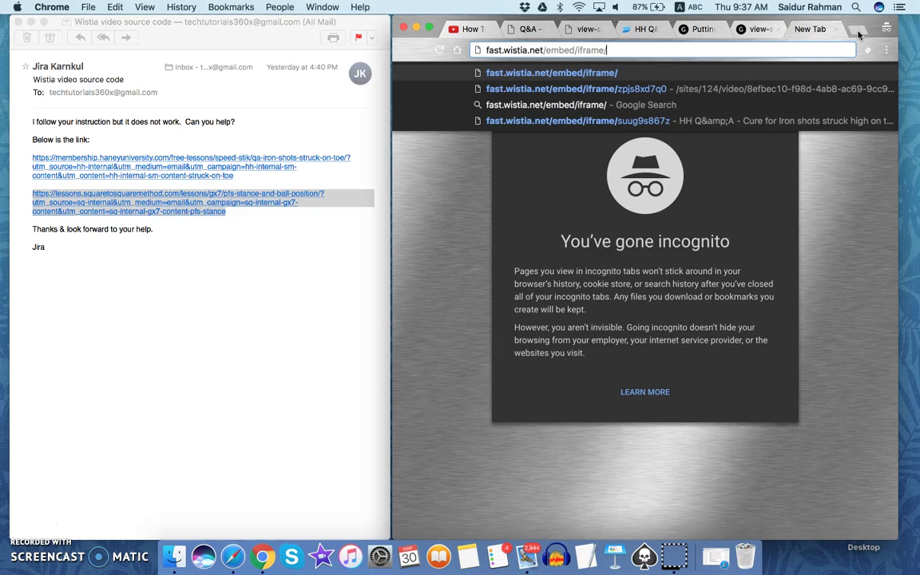
{"action": "key", "text": "super+v"}
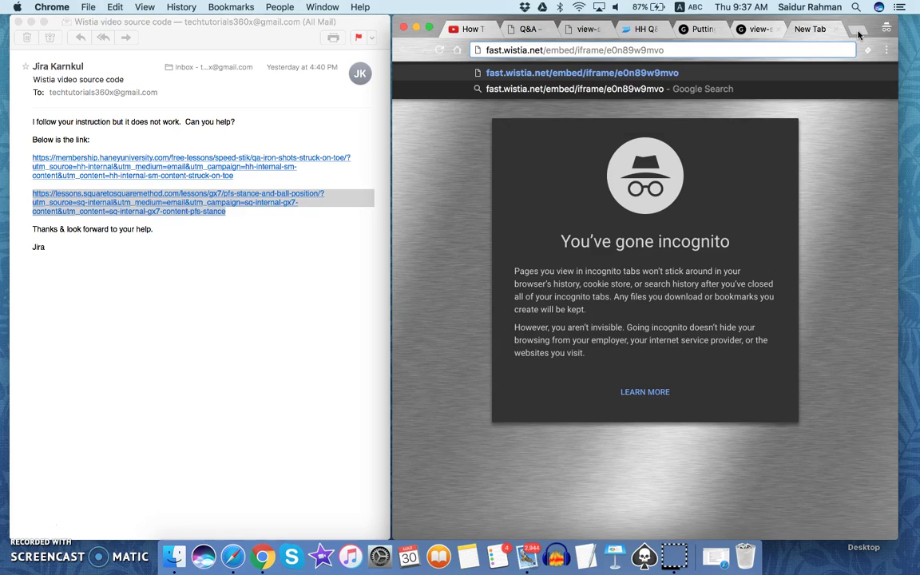
{"action": "key", "text": "Return"}
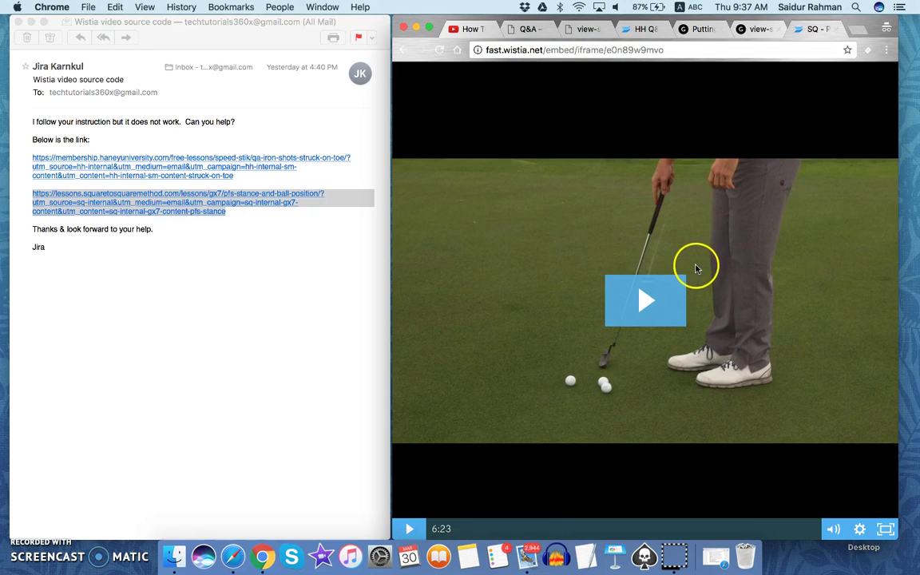
{"action": "left_click", "coordinate": [663, 50]}
{"action": "key", "text": "super+c"}
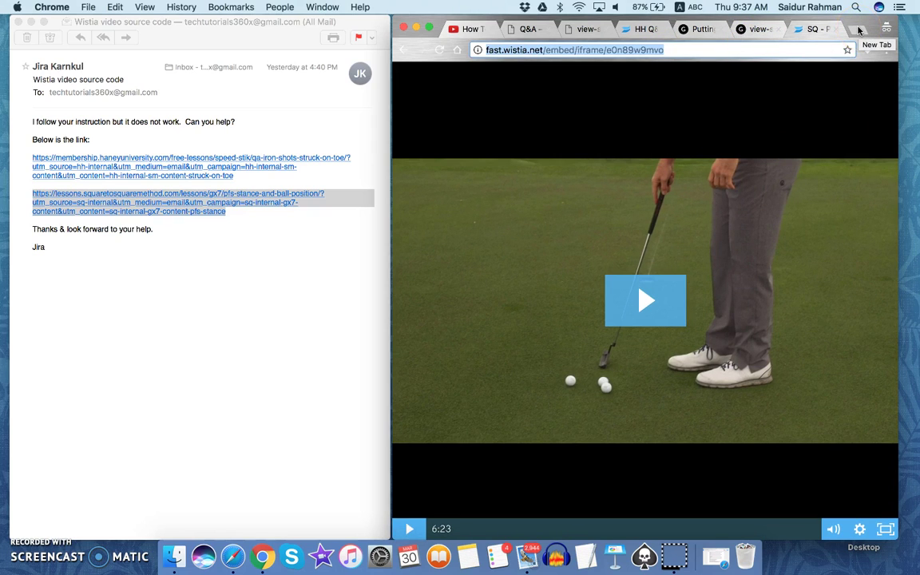
Open clipconverter.cc in a new incognito tab.
{"action": "left_click", "coordinate": [653, 68]}
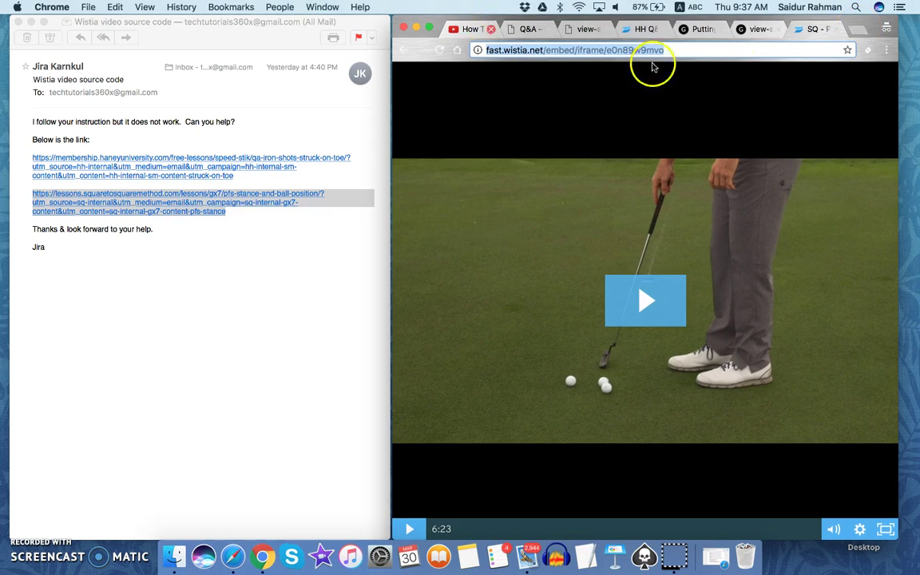
{"action": "left_click", "coordinate": [858, 28]}
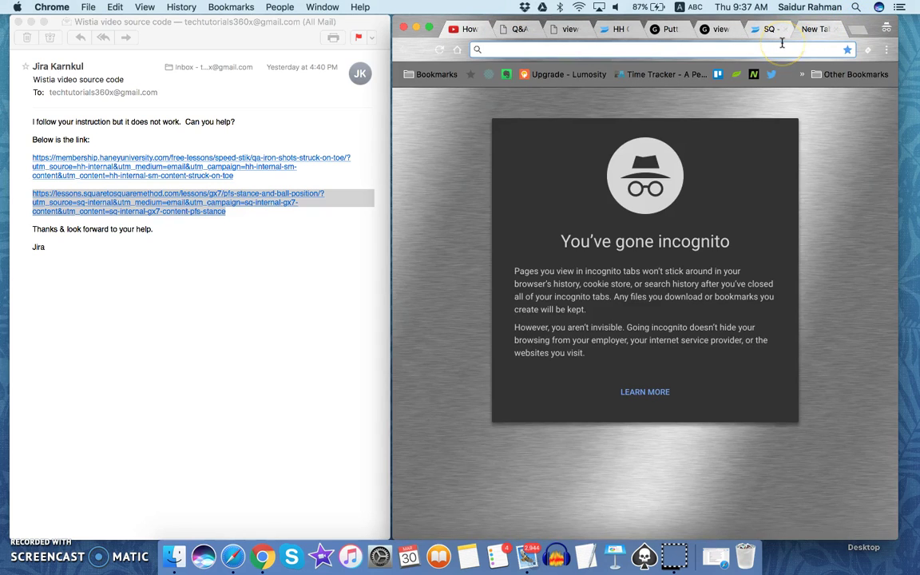
{"action": "type", "text": "co"}
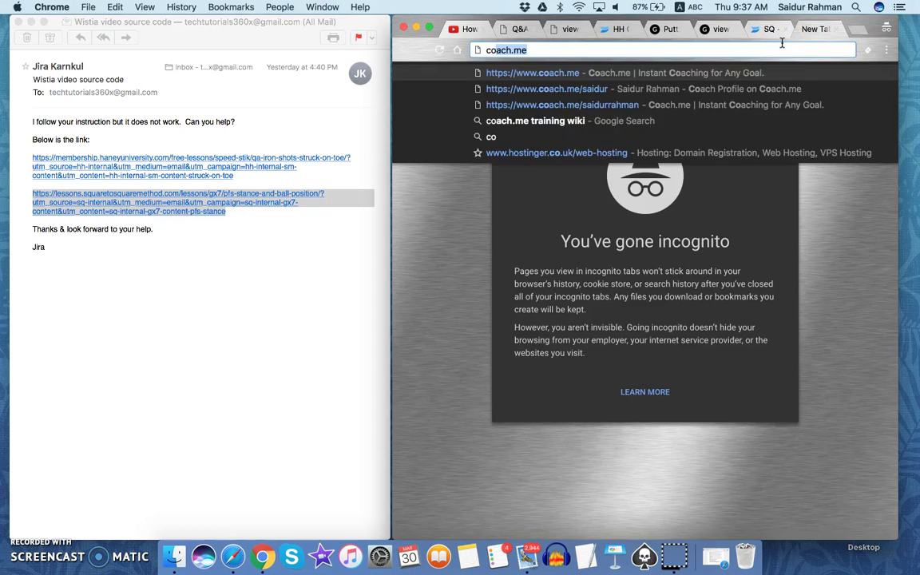
{"action": "key", "text": "BackSpace"}
{"action": "key", "text": "BackSpace"}
{"action": "type", "text": "l"}
{"action": "key", "text": "BackSpace"}
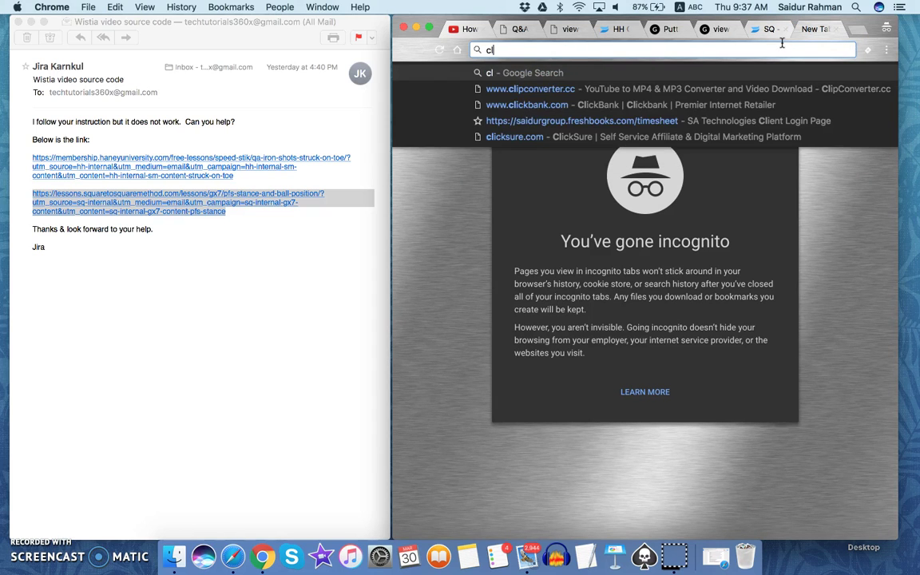
{"action": "type", "text": "ipconverter.cc"}
{"action": "key", "text": "Return"}
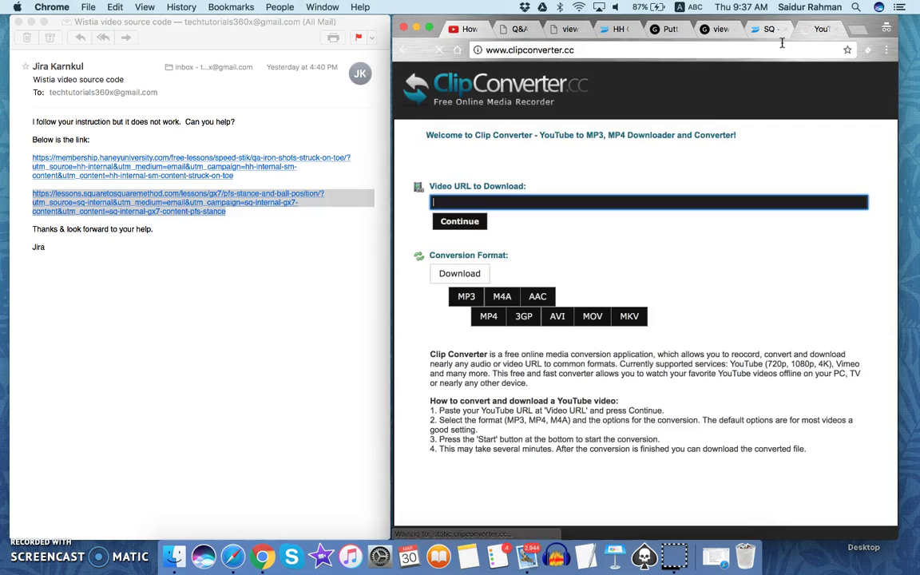
Go back to the tab with the fast.wistia.net embedded golf video.
{"action": "left_click", "coordinate": [685, 29]}
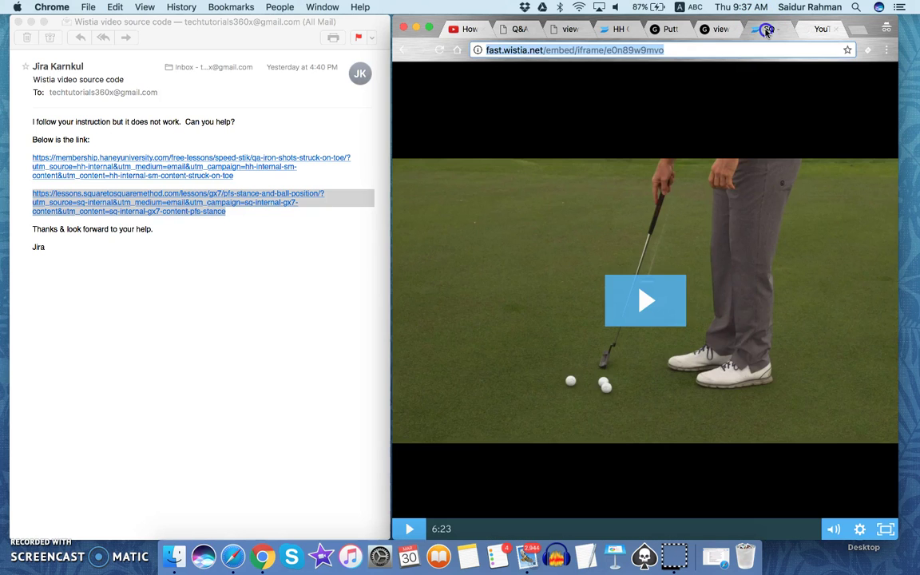
{"action": "left_click", "coordinate": [719, 29]}
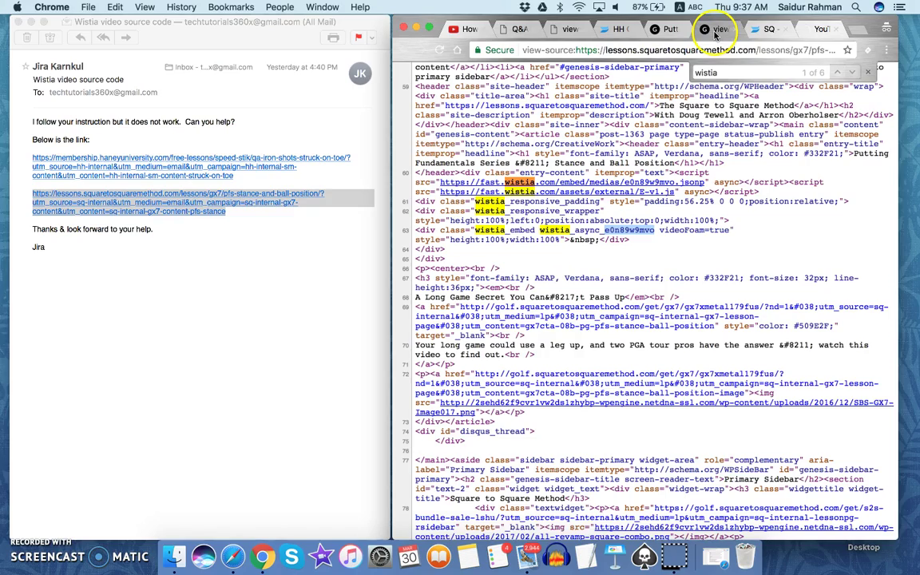
{"action": "left_click", "coordinate": [763, 29]}
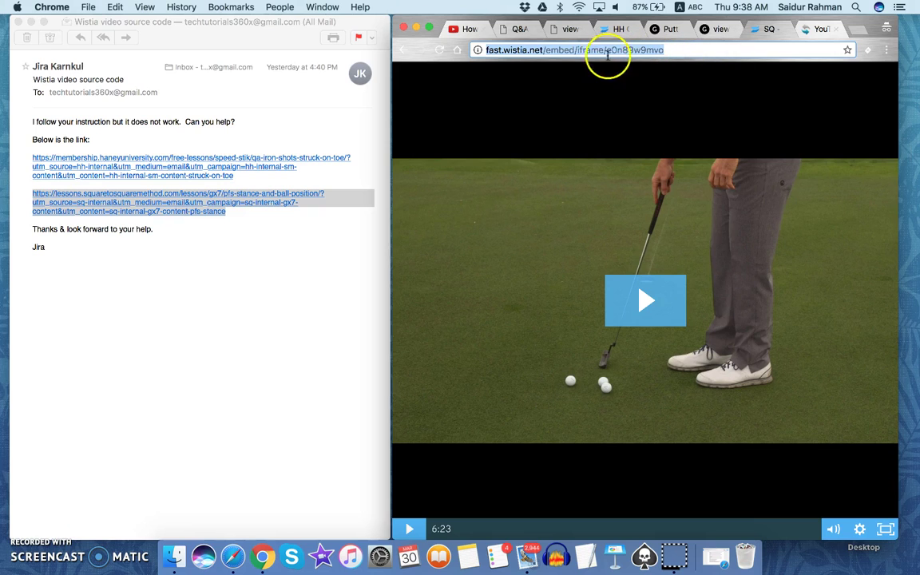
Paste the Wistia embed URL into Clip Converter's Video URL field and submit it.
{"action": "left_click", "coordinate": [809, 30]}
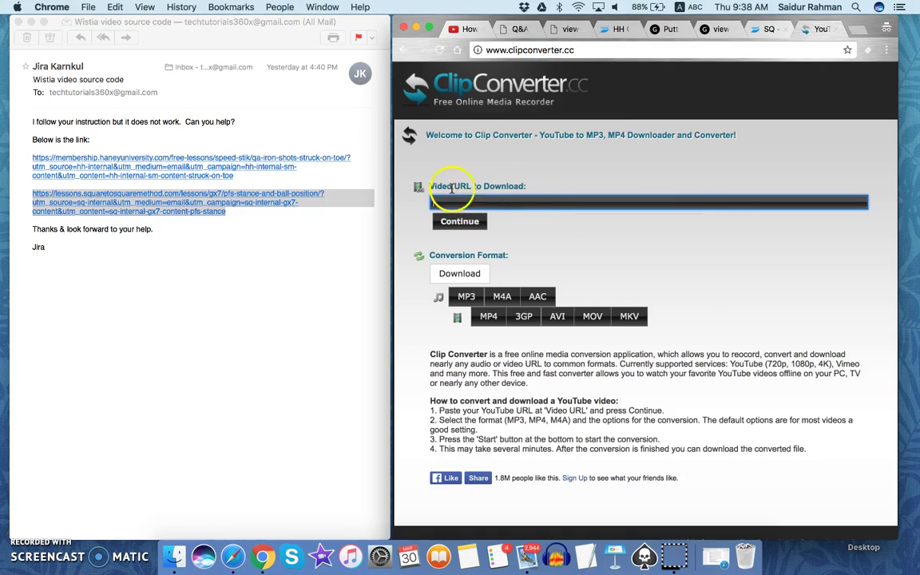
{"action": "left_click", "coordinate": [474, 199]}
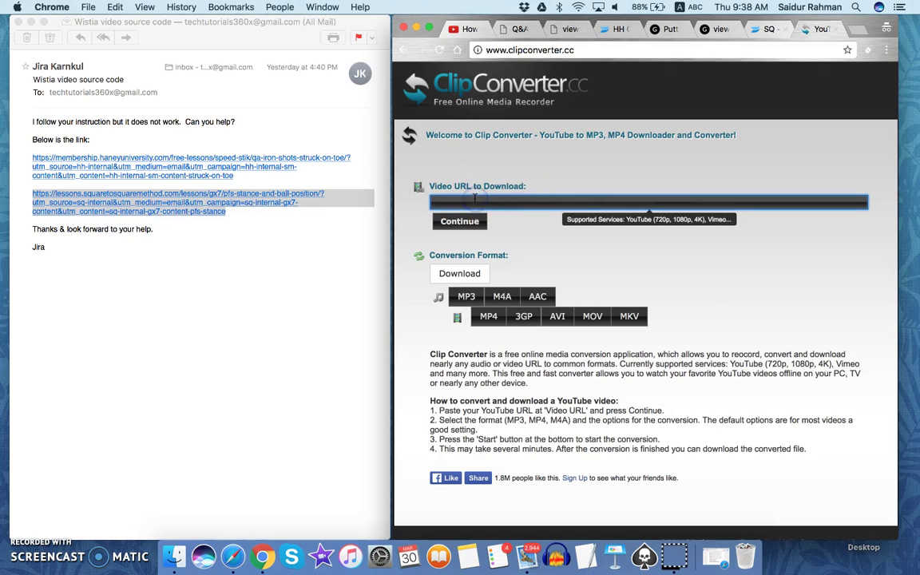
{"action": "key", "text": "super+v"}
{"action": "left_click", "coordinate": [462, 223]}
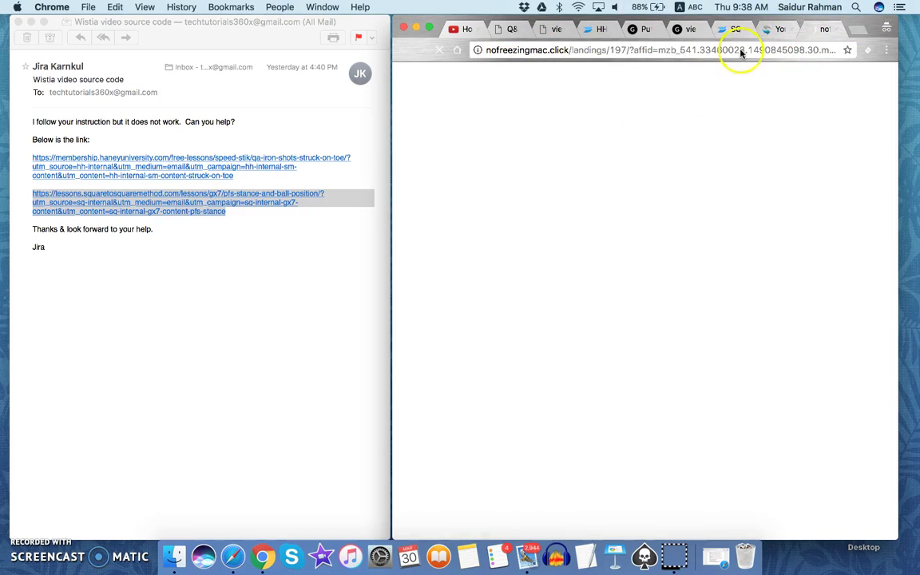
Close the MacKeeper ad tab and review the 14 detected formats, including original 1920x1080, 693.14 MB.
{"action": "left_click", "coordinate": [830, 30]}
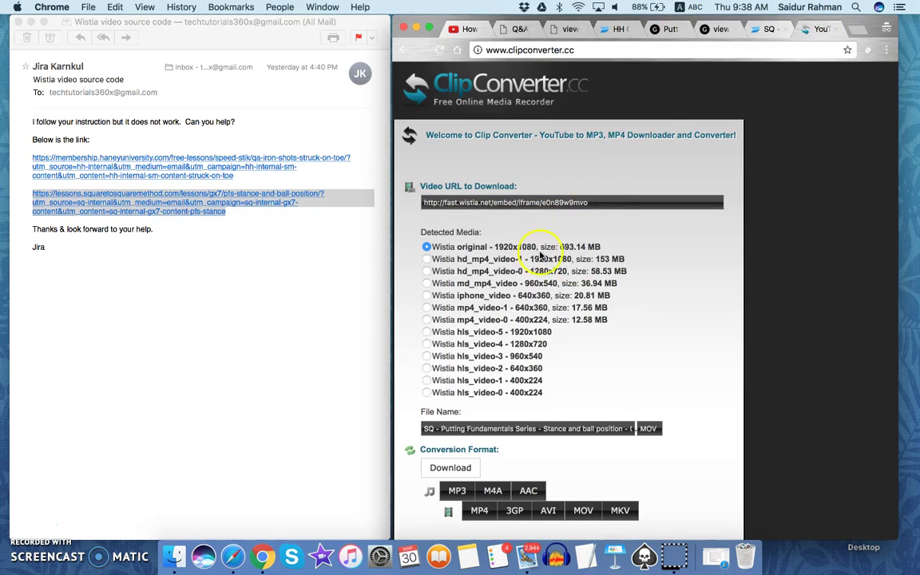
{"action": "scroll", "coordinate": [605, 345], "scroll_direction": "down", "scroll_amount": 3}
{"action": "scroll", "coordinate": [655, 264], "scroll_direction": "up", "scroll_amount": 2}
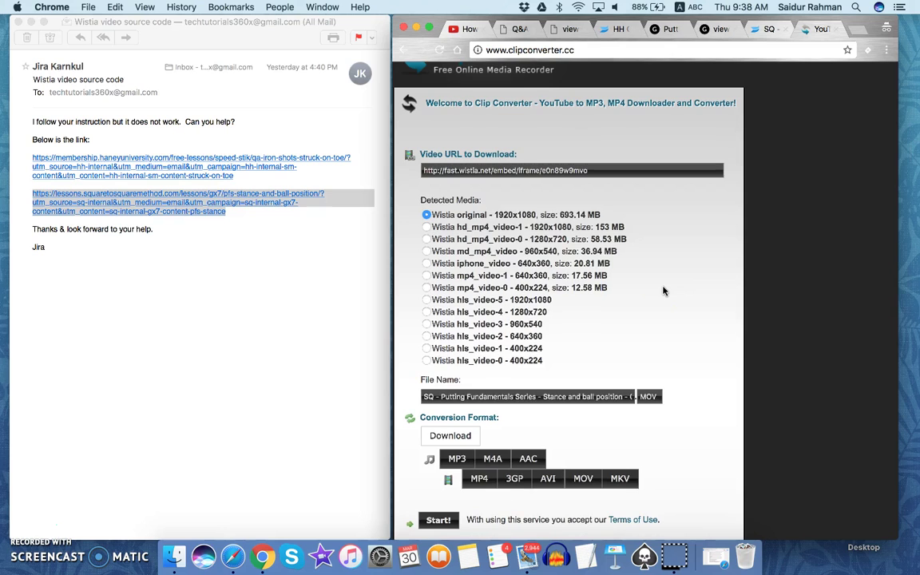
{"action": "scroll", "coordinate": [662, 291], "scroll_direction": "down", "scroll_amount": 3}
{"action": "scroll", "coordinate": [663, 289], "scroll_direction": "up", "scroll_amount": 1}
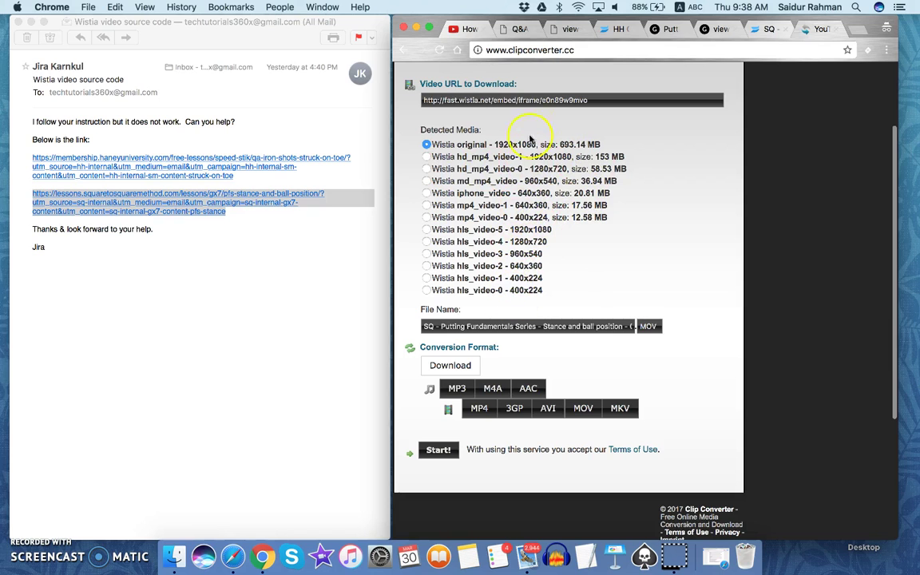
{"action": "scroll", "coordinate": [475, 281], "scroll_direction": "down", "scroll_amount": 3}
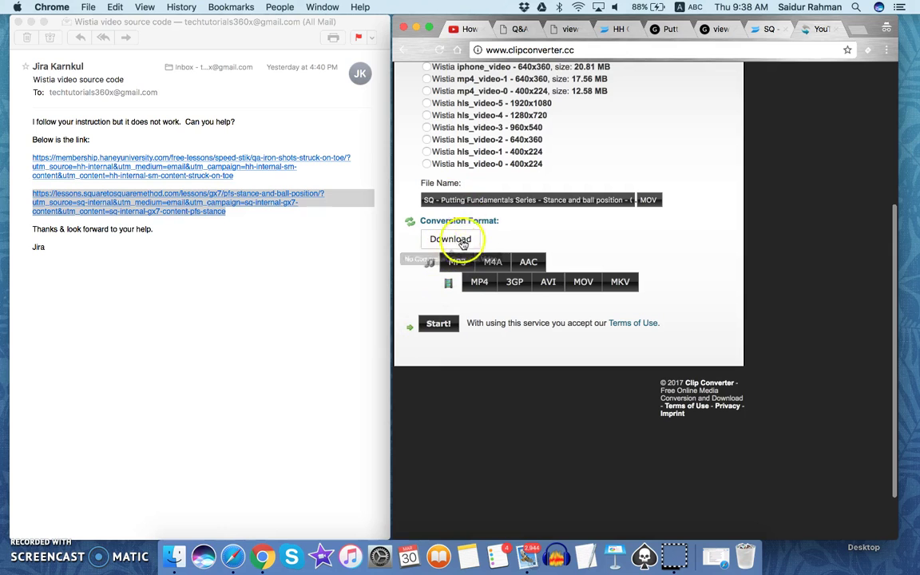
{"action": "scroll", "coordinate": [608, 233], "scroll_direction": "up", "scroll_amount": 5}
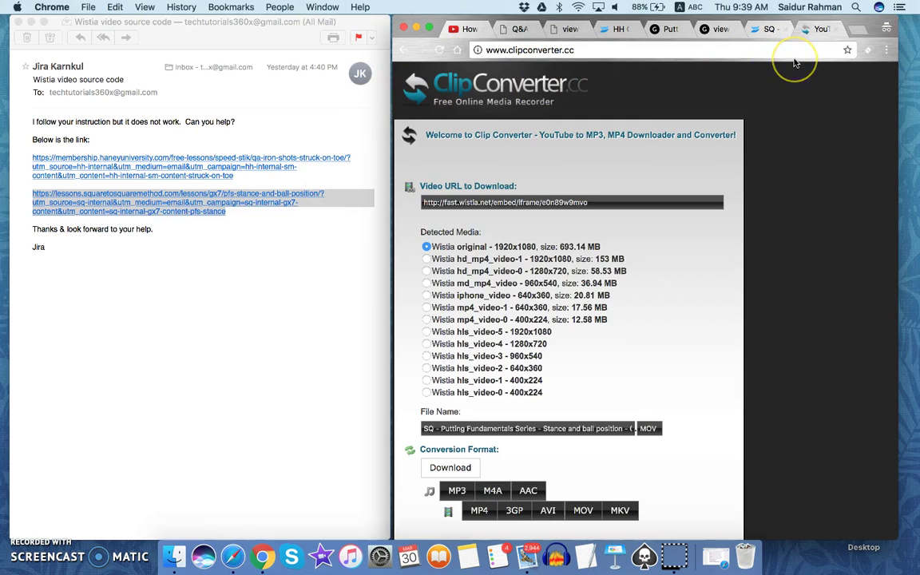
Launch TextEdit, start a new document, and type the contact e-mail address.
{"action": "left_click", "coordinate": [765, 44]}
{"action": "left_click", "coordinate": [585, 556]}
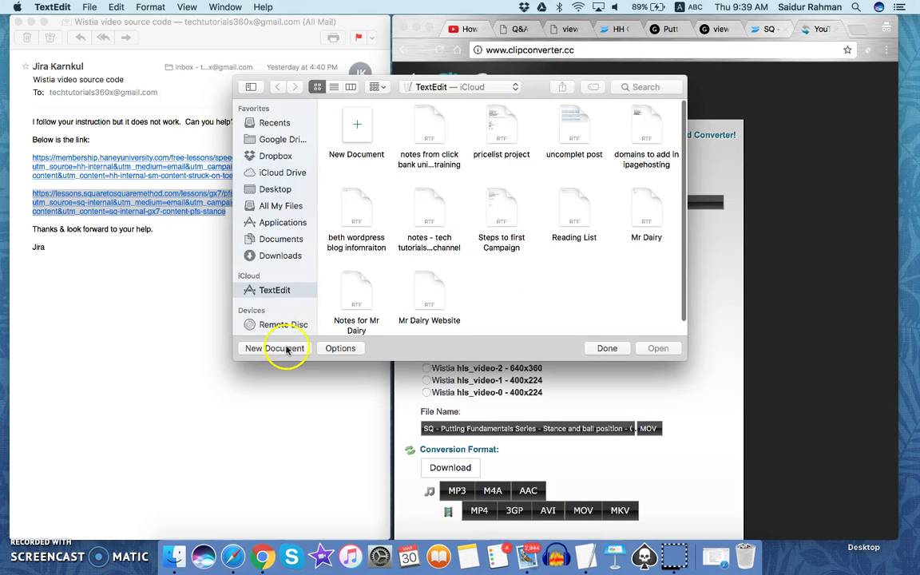
{"action": "left_click", "coordinate": [286, 349]}
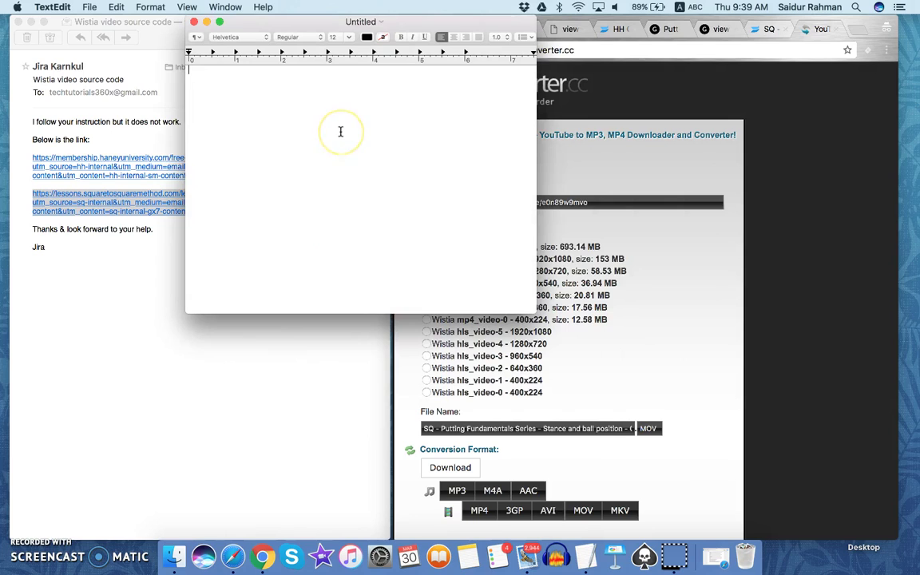
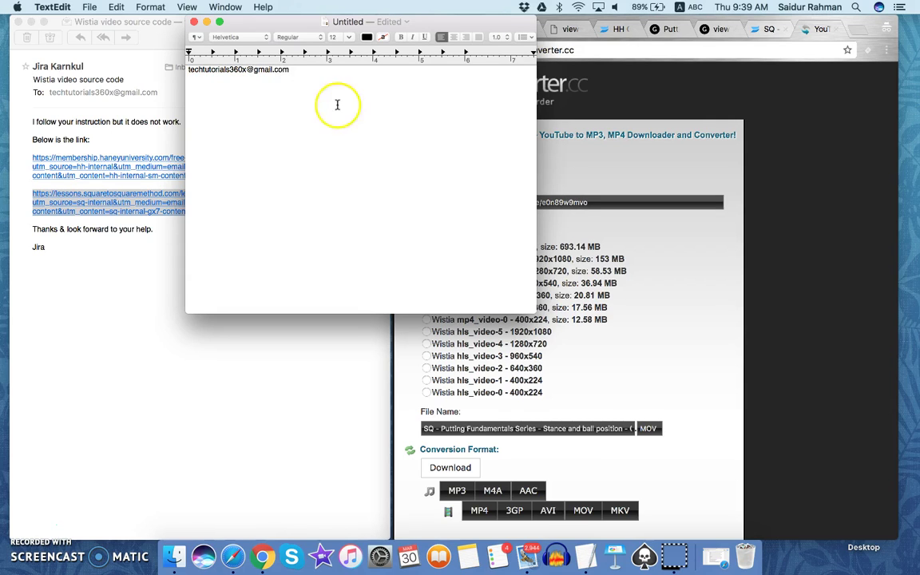
Enlarge the e-mail text to 36 pt and move the window to the screen centre.
{"action": "left_click", "coordinate": [304, 69]}
{"action": "left_click_drag", "start_coordinate": [304, 70], "coordinate": [189, 69]}
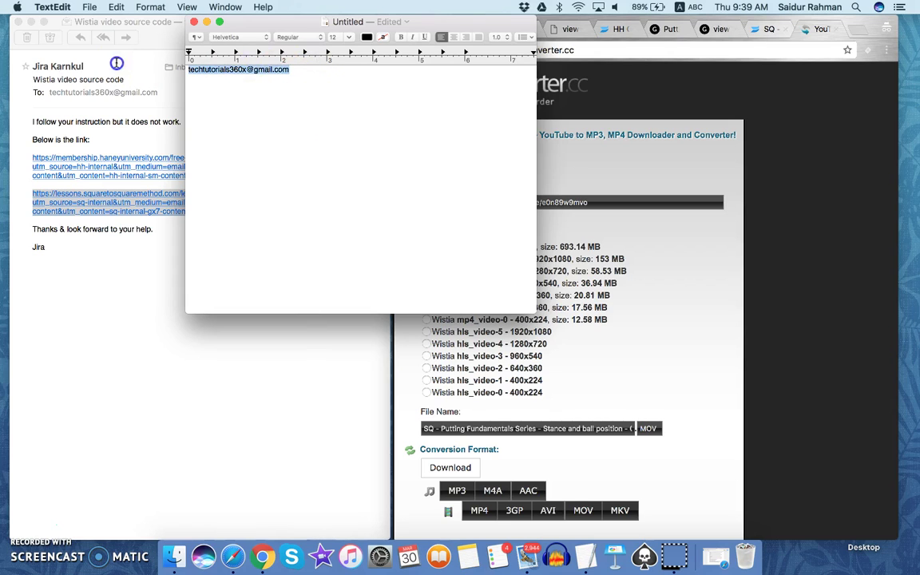
{"action": "left_click", "coordinate": [349, 38]}
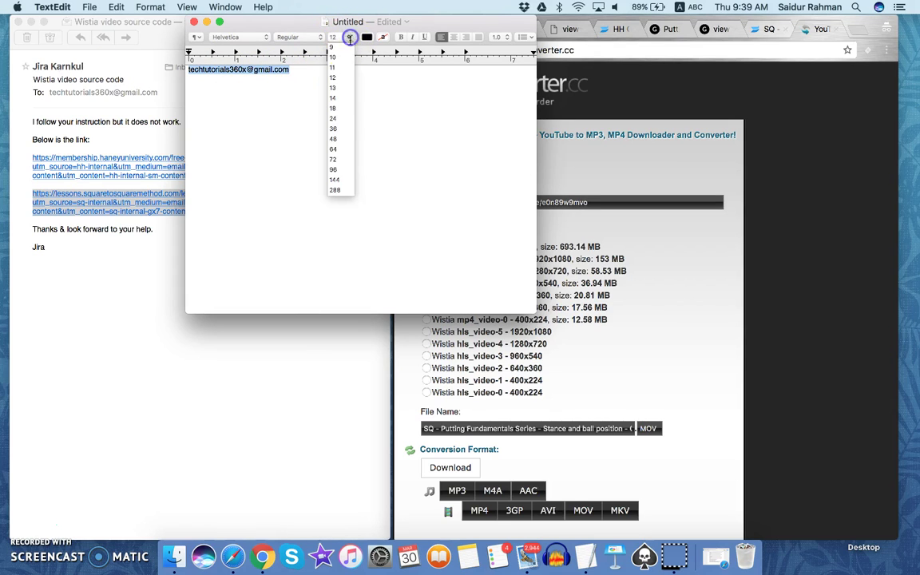
{"action": "left_click", "coordinate": [335, 158]}
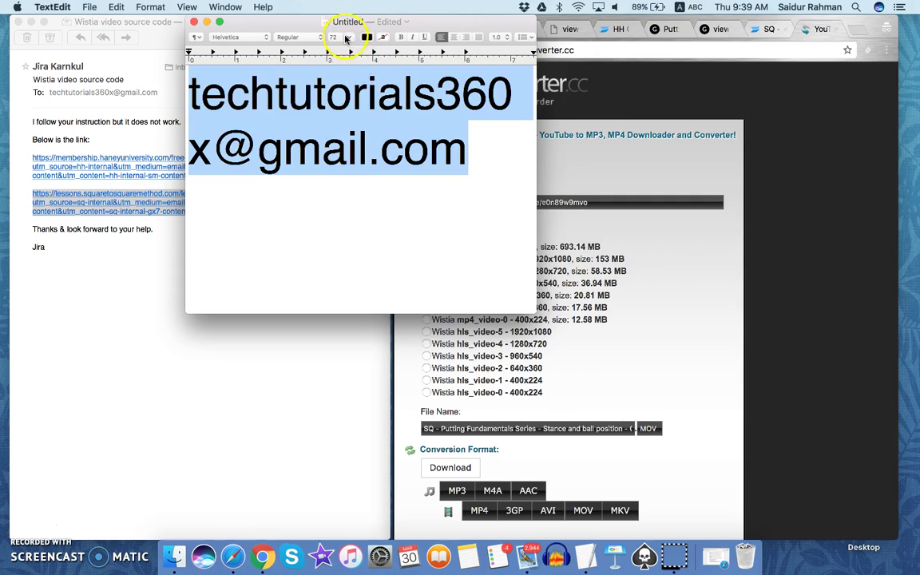
{"action": "left_click", "coordinate": [348, 36]}
{"action": "left_click", "coordinate": [335, 129]}
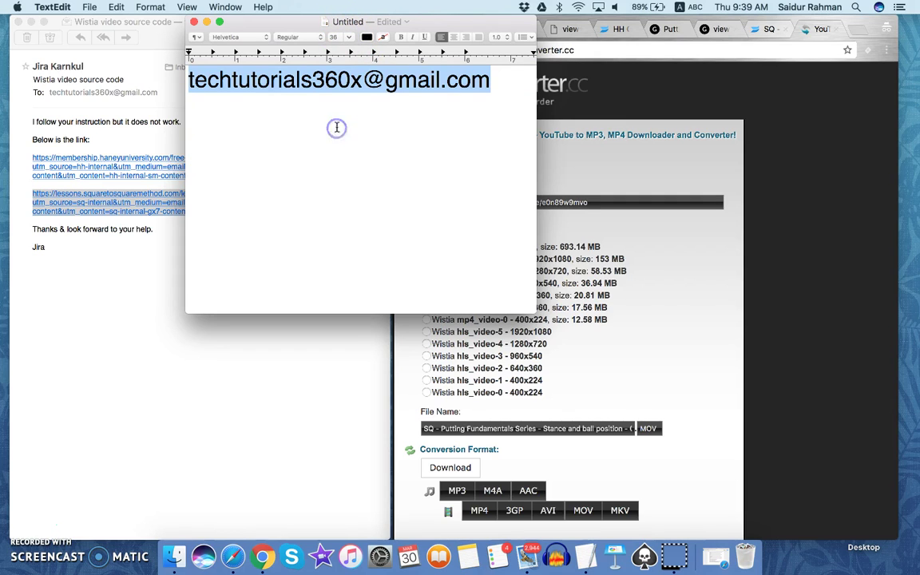
{"action": "left_click", "coordinate": [264, 93]}
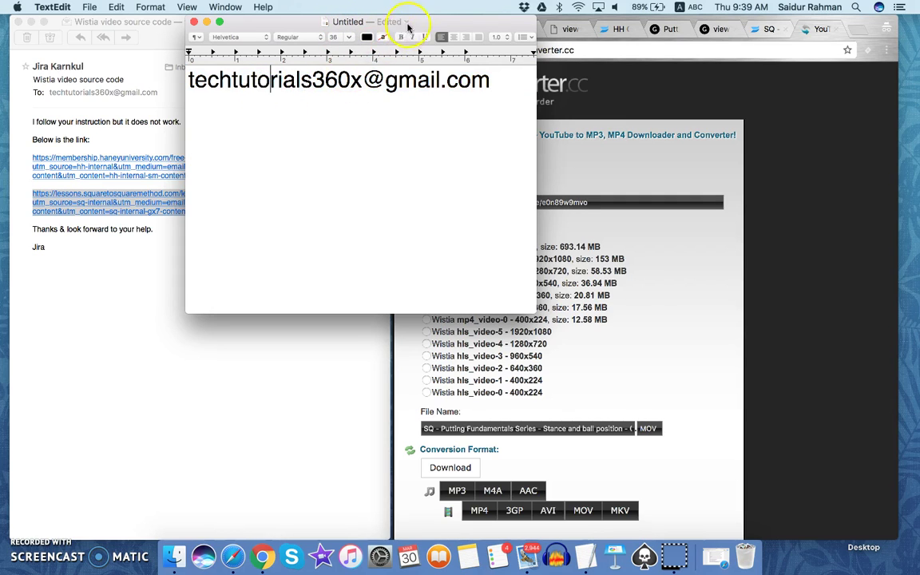
{"action": "left_click_drag", "start_coordinate": [411, 21], "coordinate": [482, 144]}
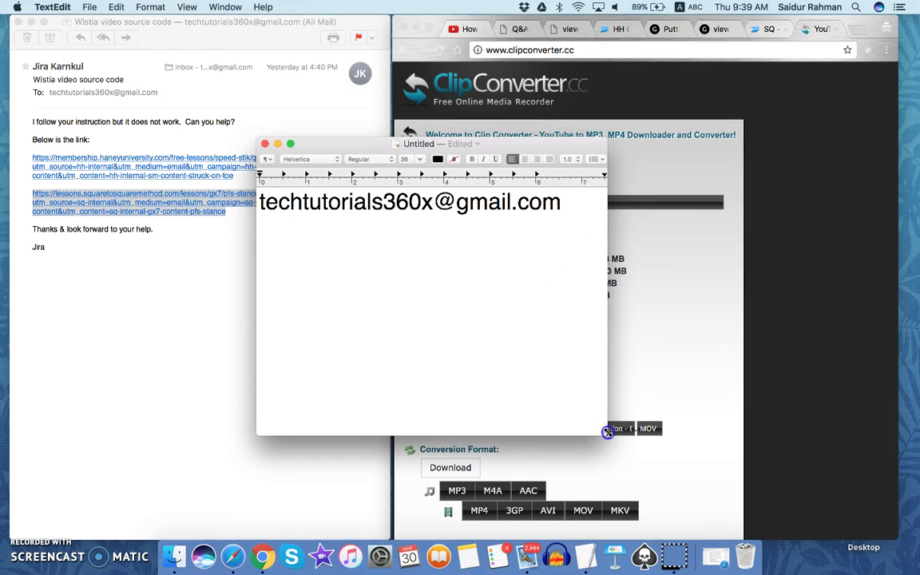
Shrink the TextEdit e-mail window and move it down over the Clip Converter format list.
{"action": "left_click_drag", "start_coordinate": [608, 432], "coordinate": [602, 224]}
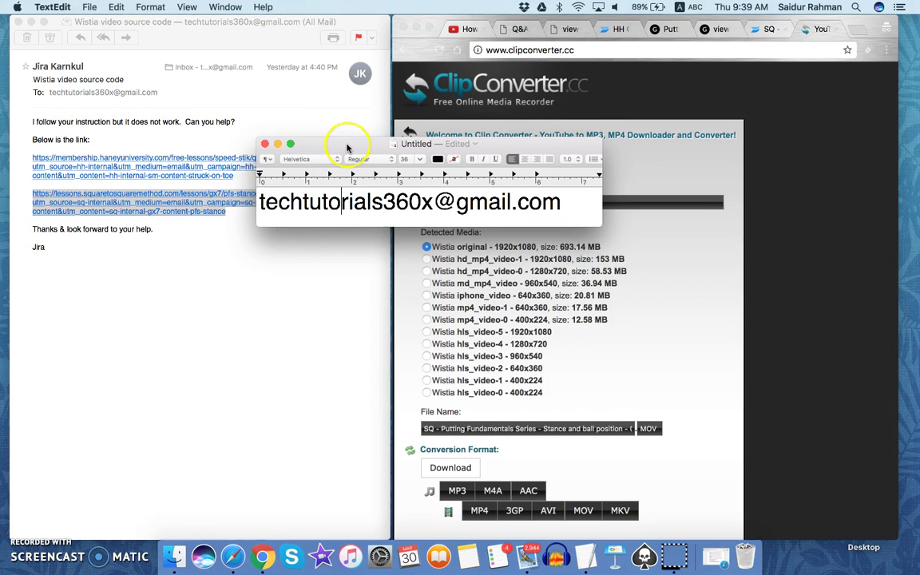
{"action": "left_click_drag", "start_coordinate": [349, 144], "coordinate": [375, 215]}
{"action": "left_click", "coordinate": [751, 7]}
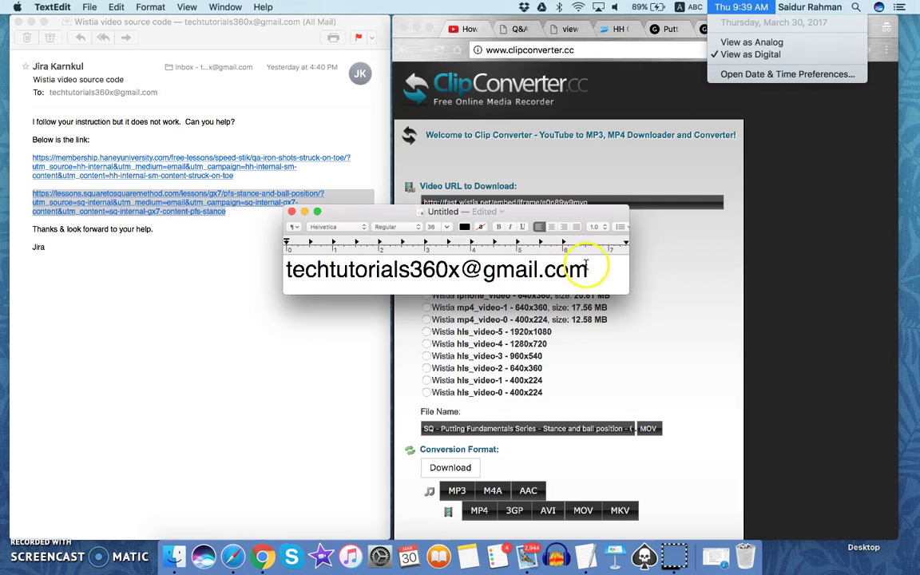
{"action": "left_click", "coordinate": [629, 264]}
Narrow the TextEdit window slightly from its right edge.
{"action": "left_click_drag", "start_coordinate": [629, 264], "coordinate": [605, 264]}
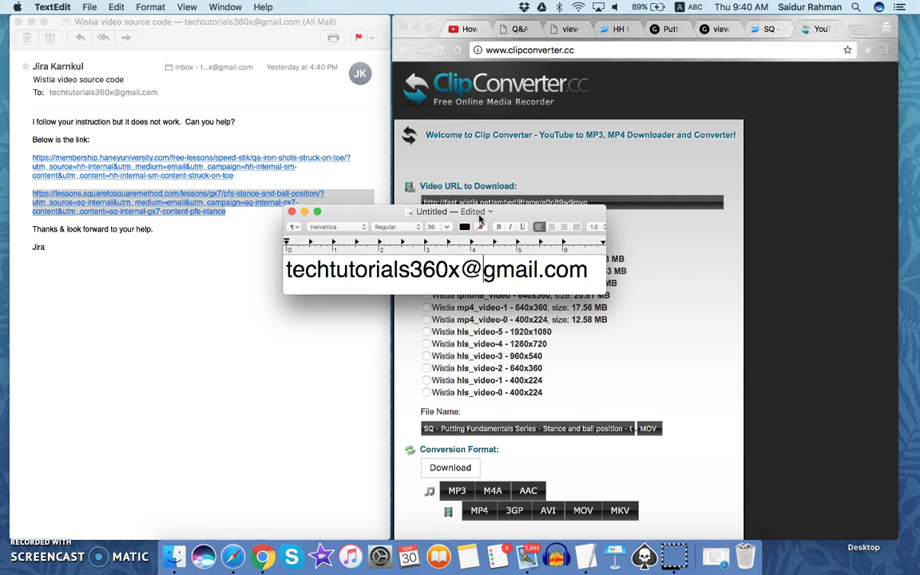
{"action": "left_click", "coordinate": [741, 7]}
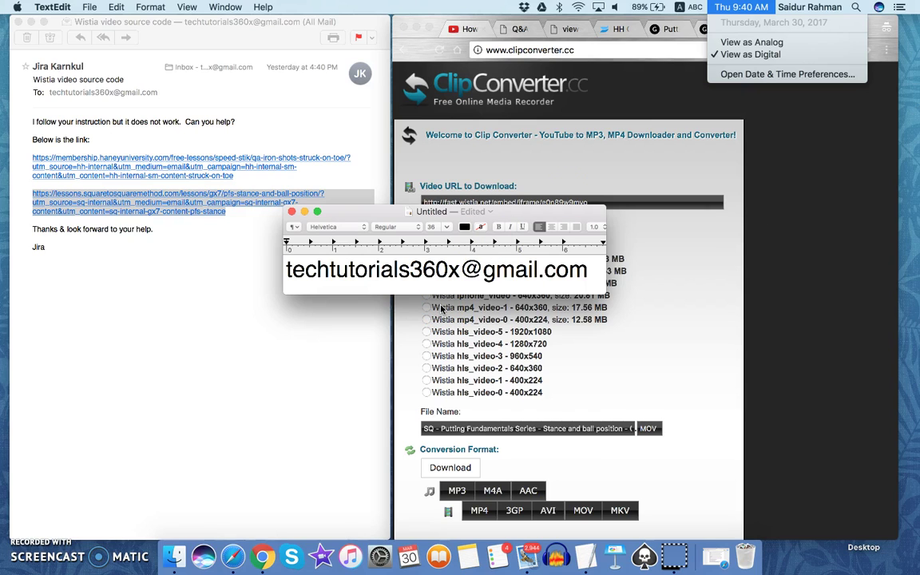
{"action": "left_click", "coordinate": [482, 269]}
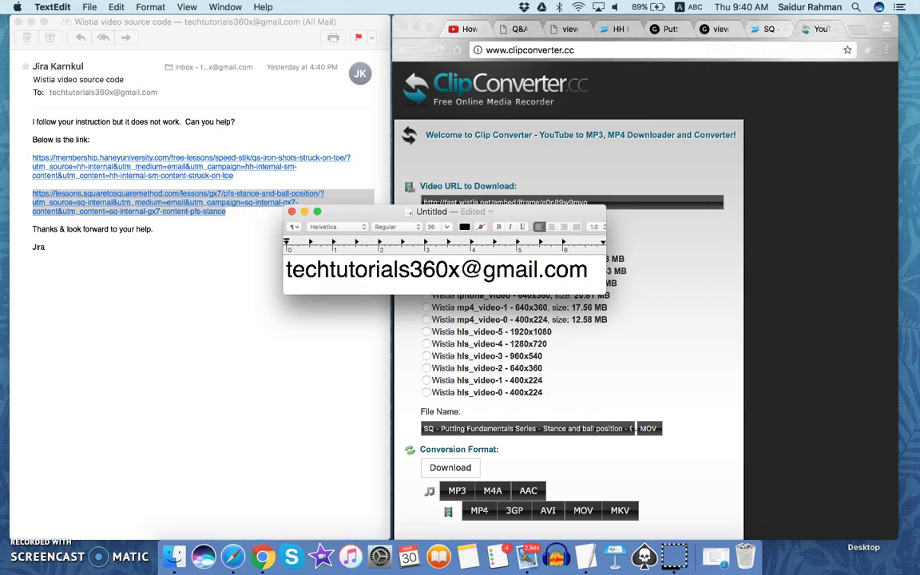